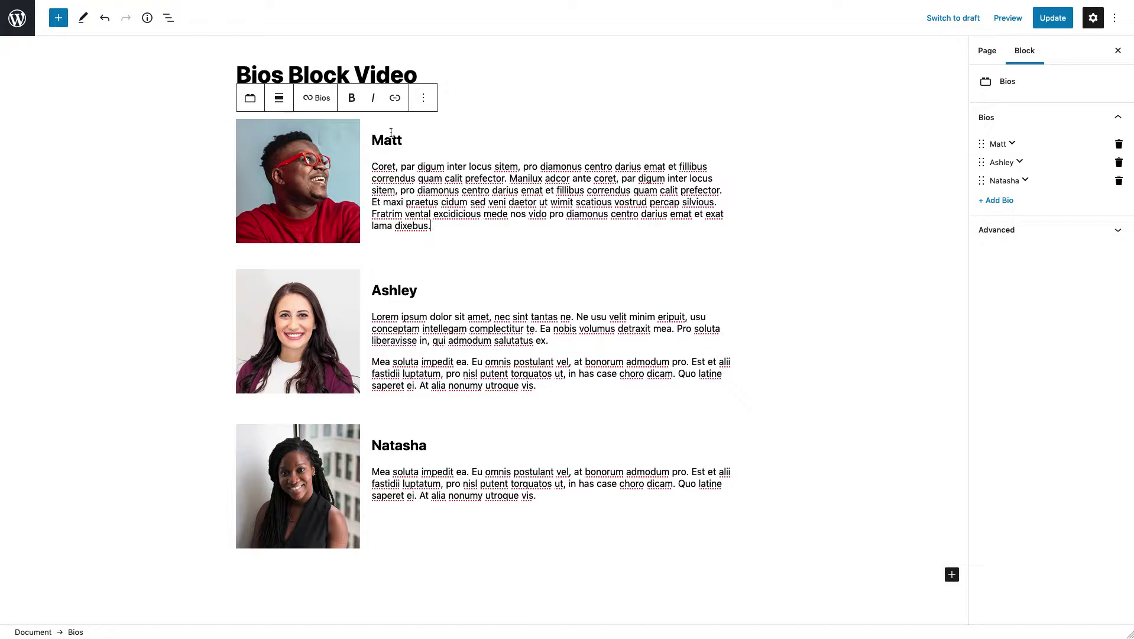
- Add a fourth bio to the Bios block, with the photo of the man in a black cap, and enter the person's name
click(317, 98)
click(332, 193)
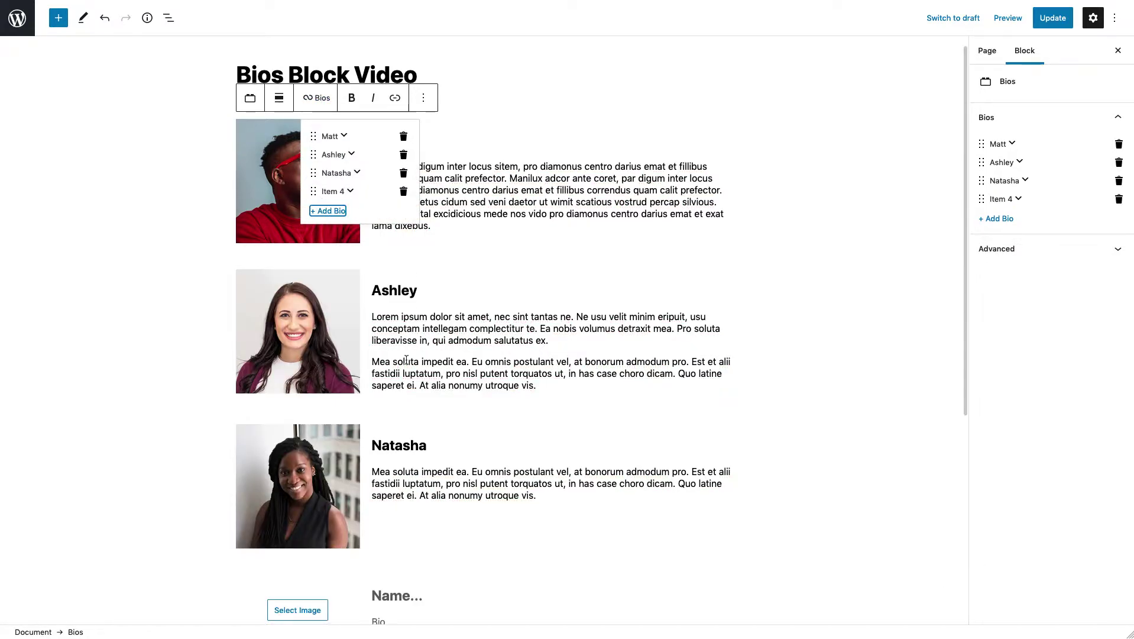
scroll(328, 567, down, 2)
click(306, 551)
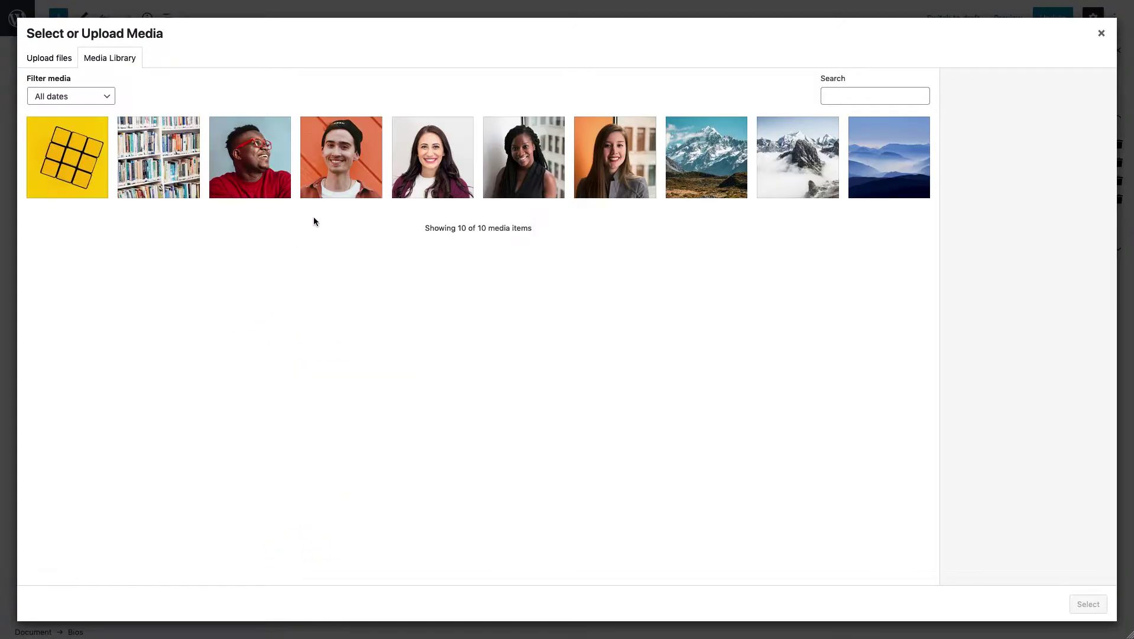
click(343, 177)
click(1085, 601)
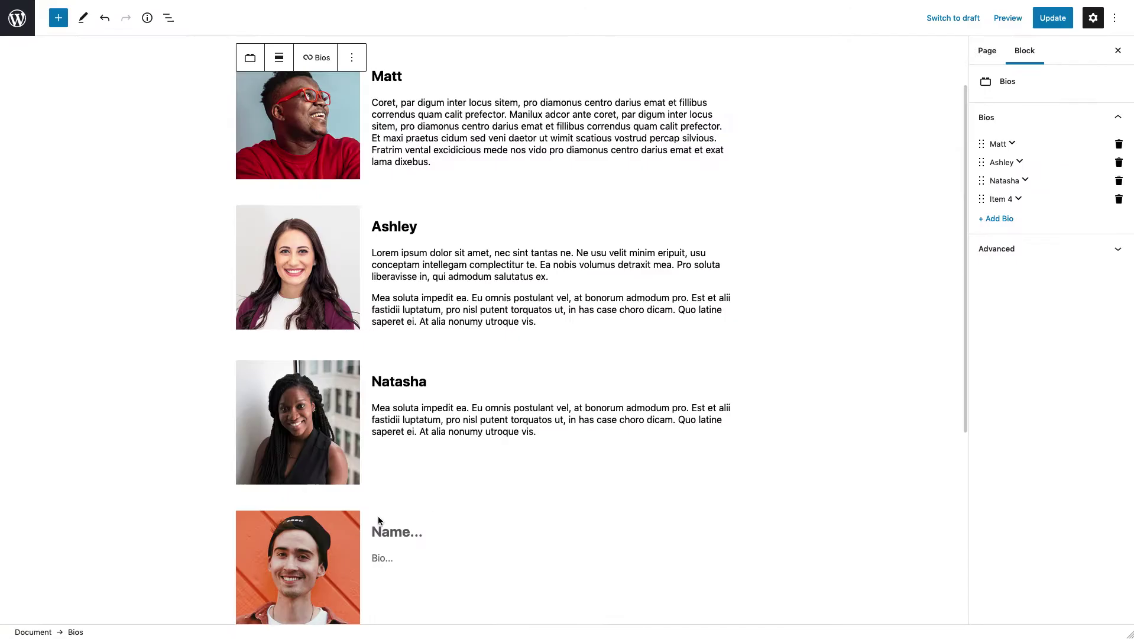
click(385, 530)
text(Jeff)
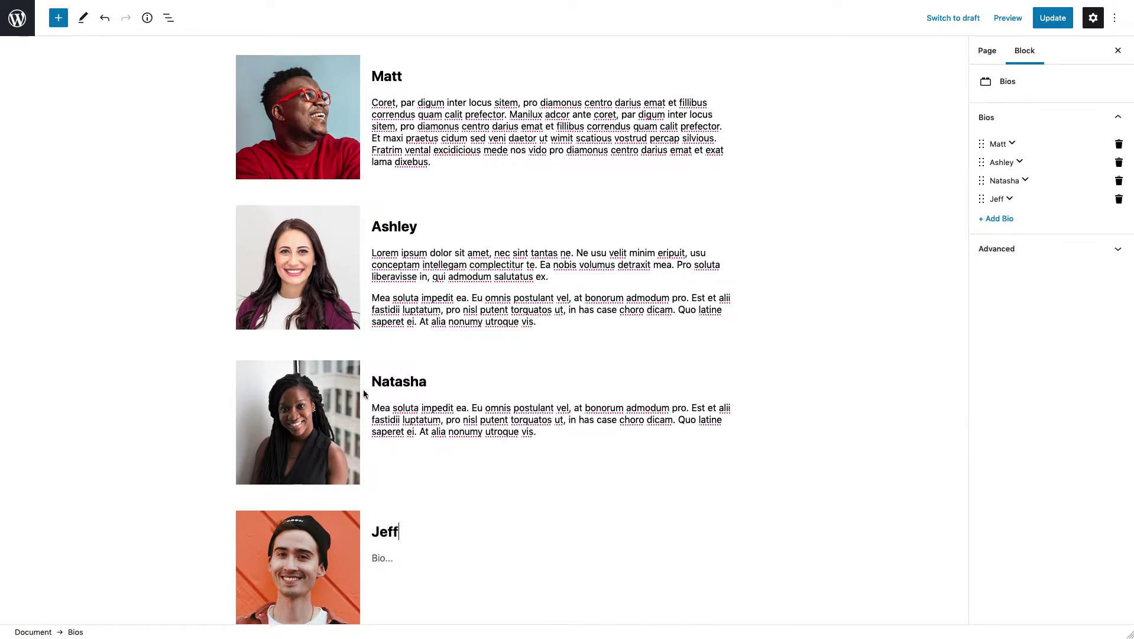
- Move the newly added bio up to second place in the bios list and delete it
click(310, 60)
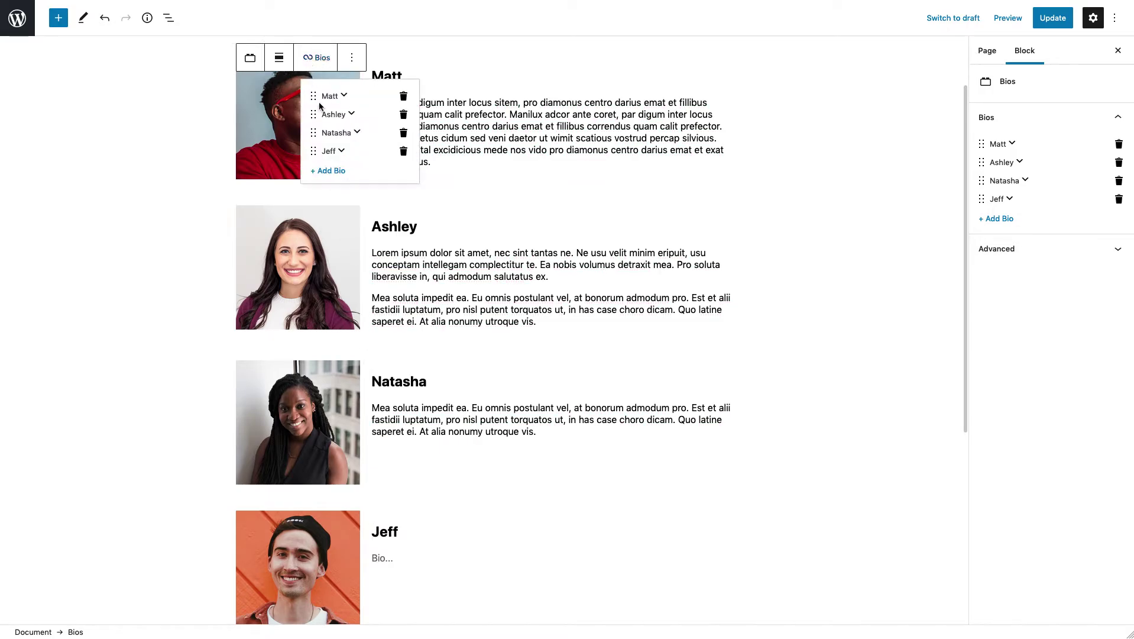
drag(313, 154, 315, 114)
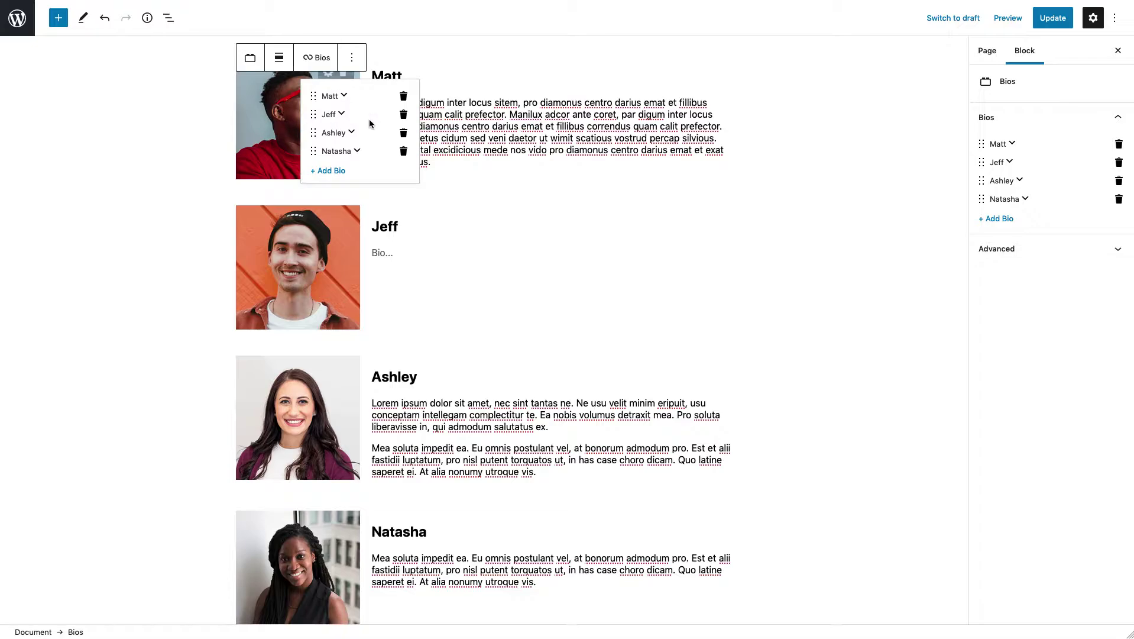
click(404, 115)
click(485, 115)
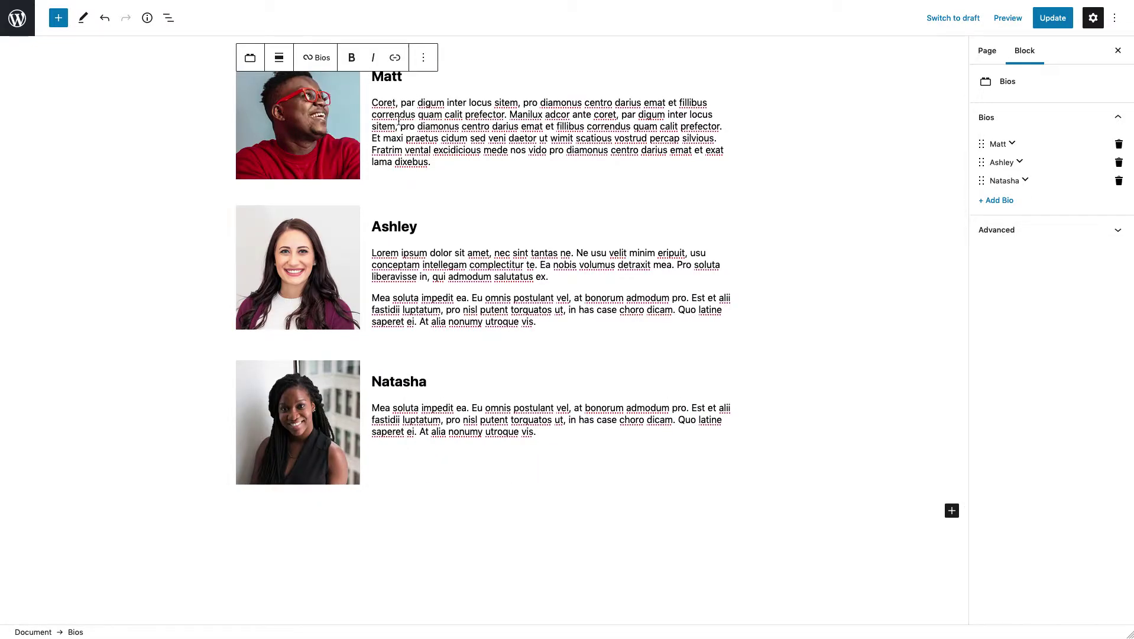
scroll(386, 184, up, 2)
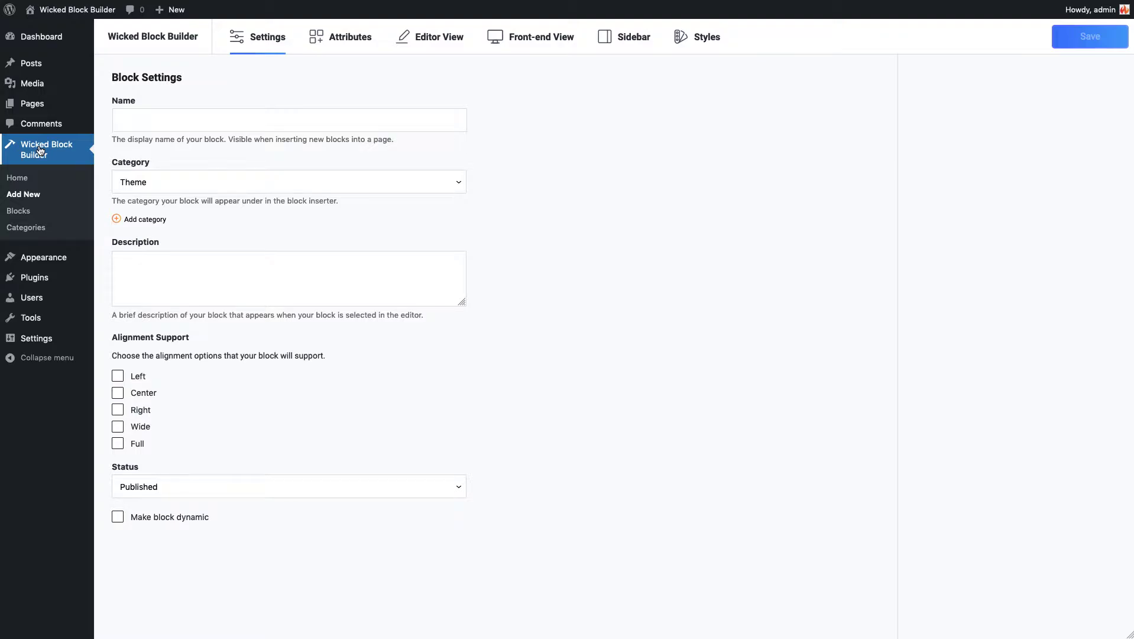
- Name the new block Bios and add a top-level array attribute named bios
click(218, 120)
text(Bios)
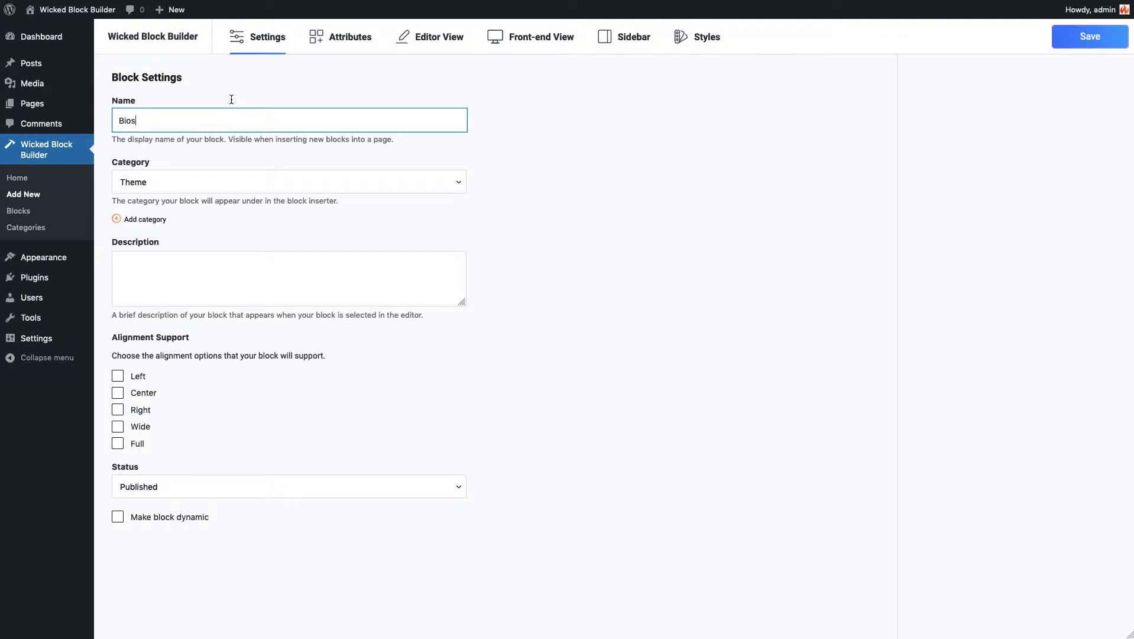
click(343, 38)
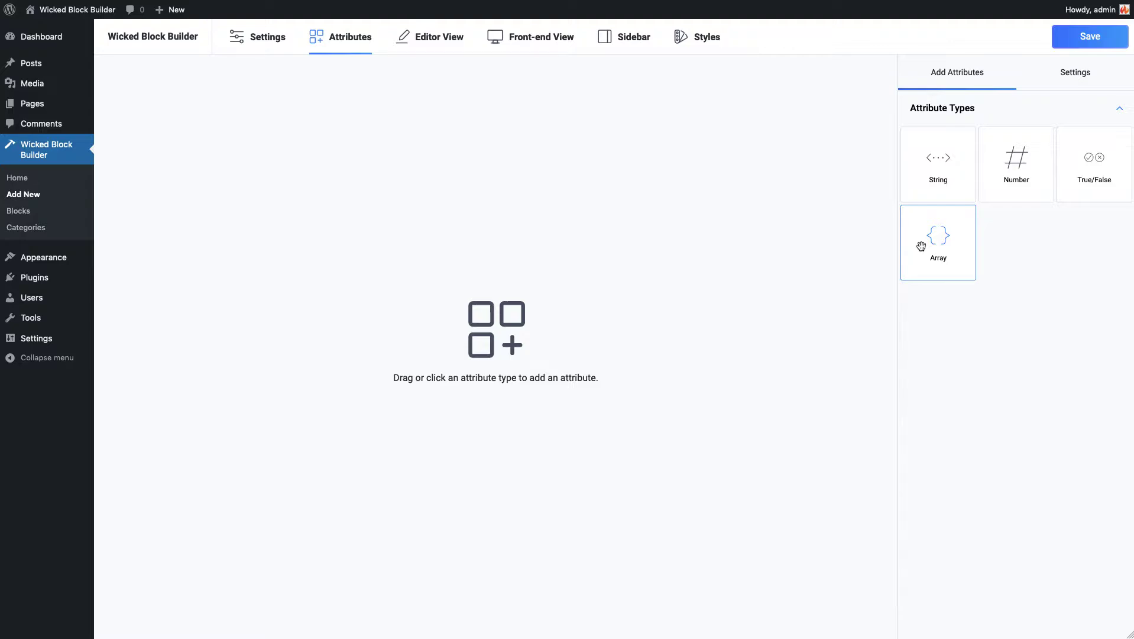
drag(921, 246, 379, 154)
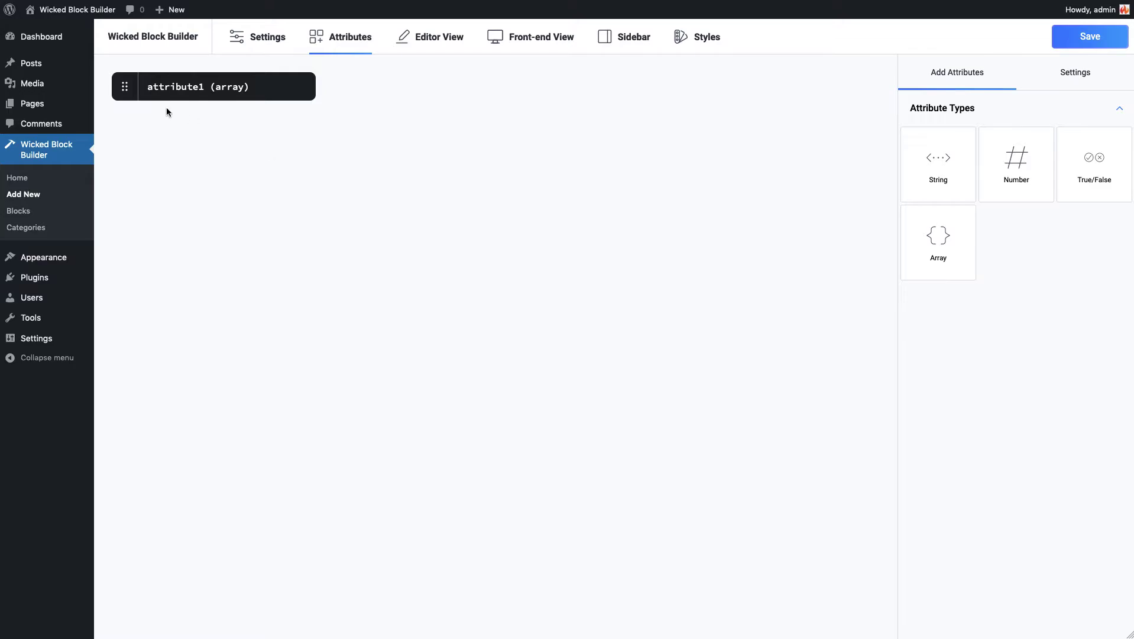
click(182, 92)
double_click(962, 193)
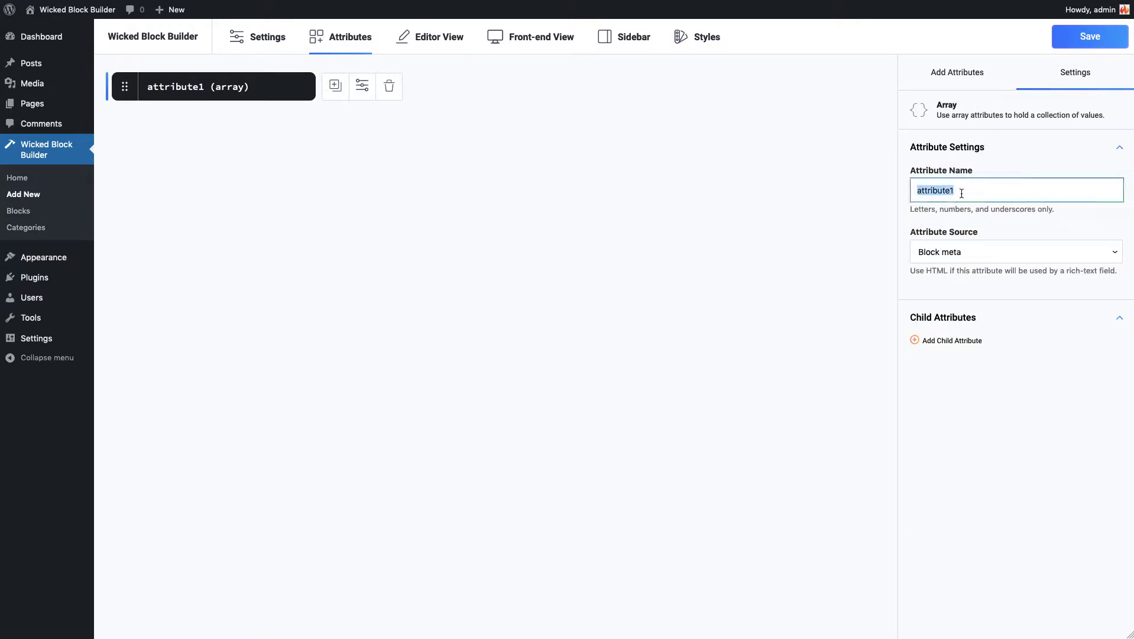
text(bios)
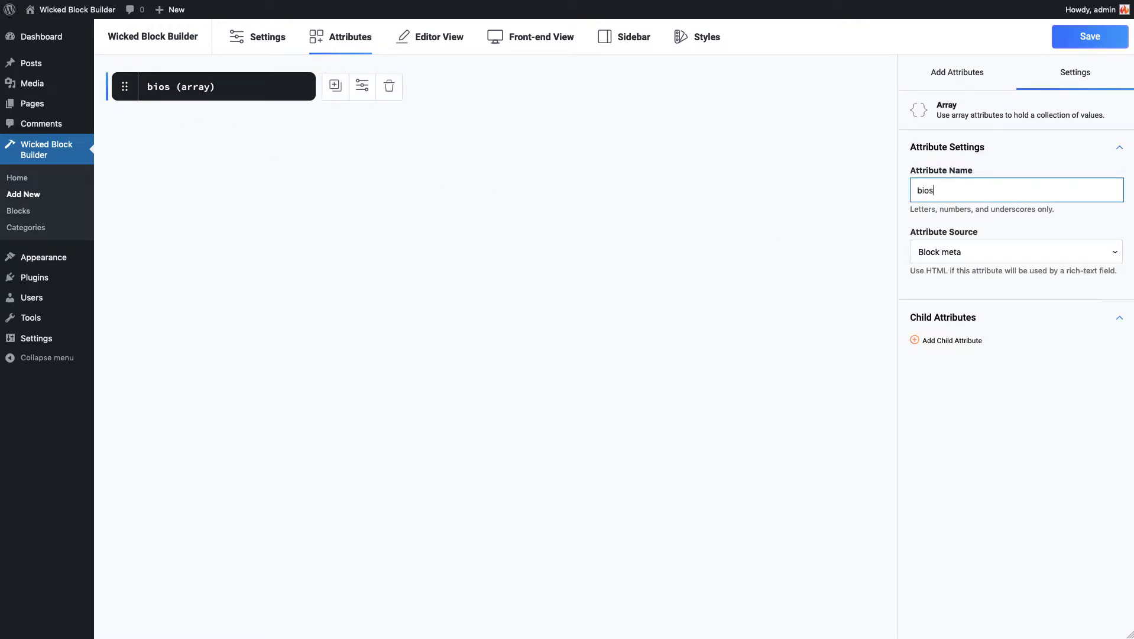
- Add a number attribute named image as a child of the bios array
click(958, 72)
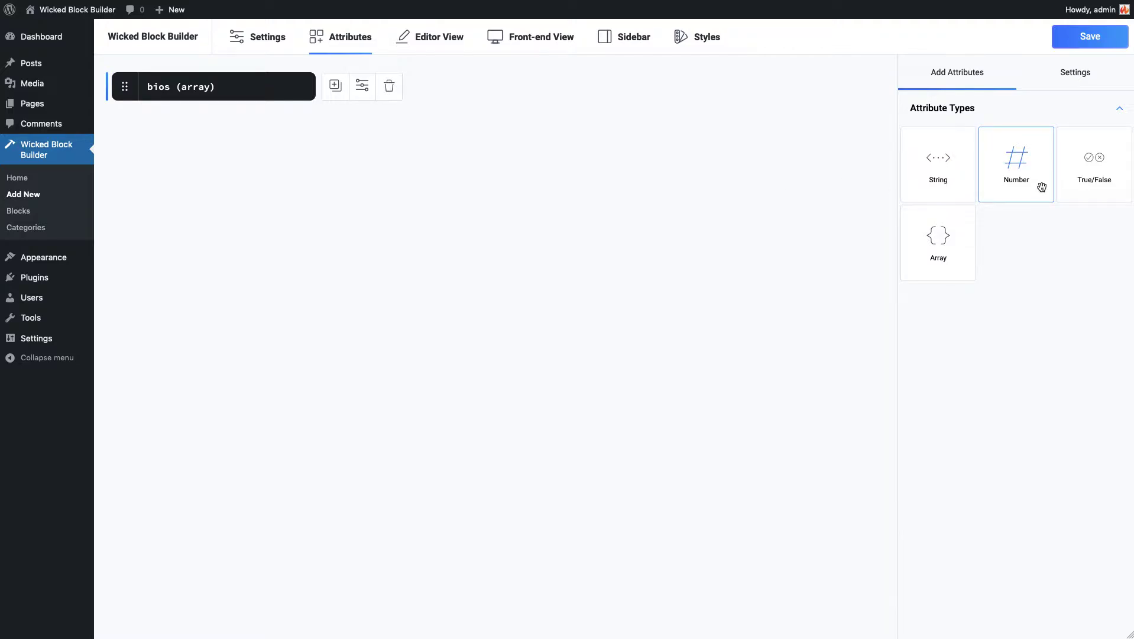
click(1016, 173)
drag(1016, 173, 177, 120)
click(245, 126)
double_click(987, 190)
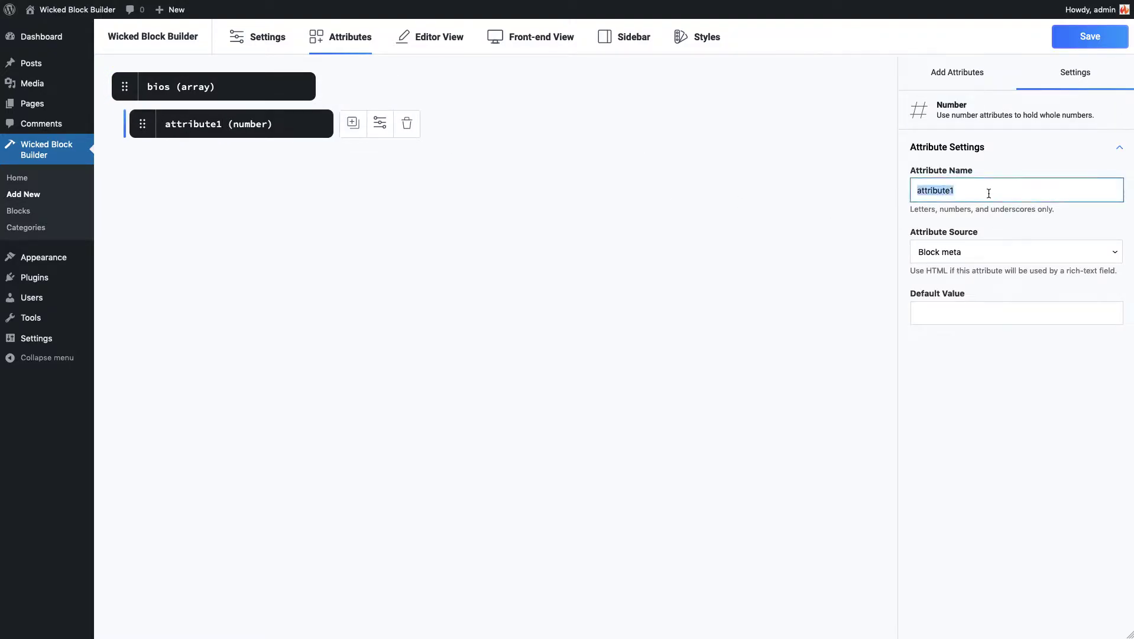
text(image)
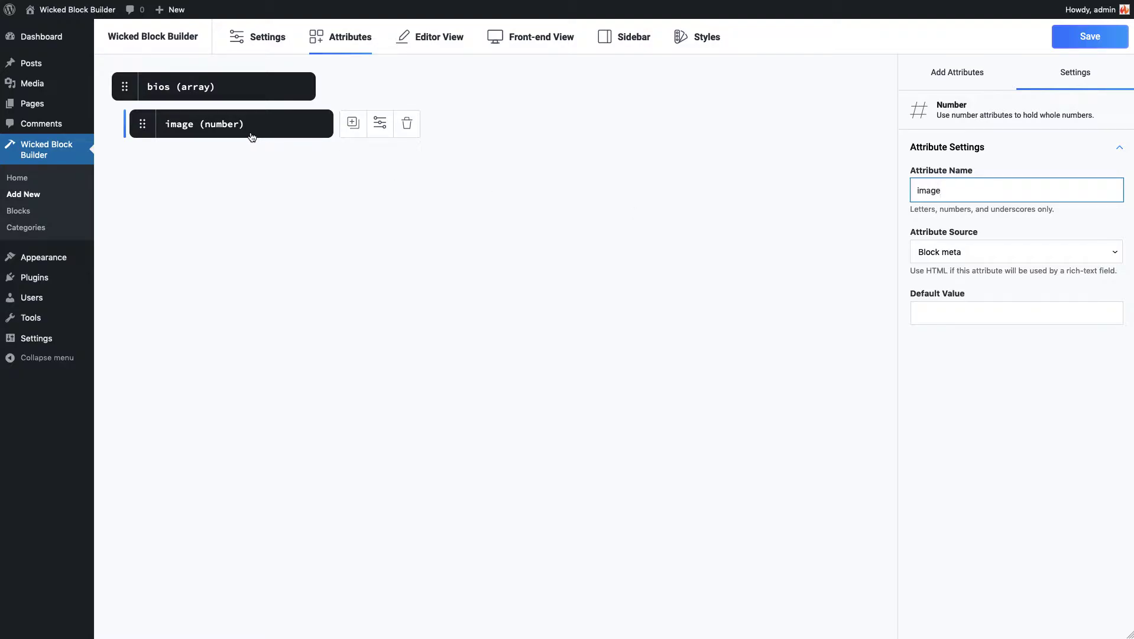
- Add a string attribute called name inside the bios array, below the image attribute
click(941, 79)
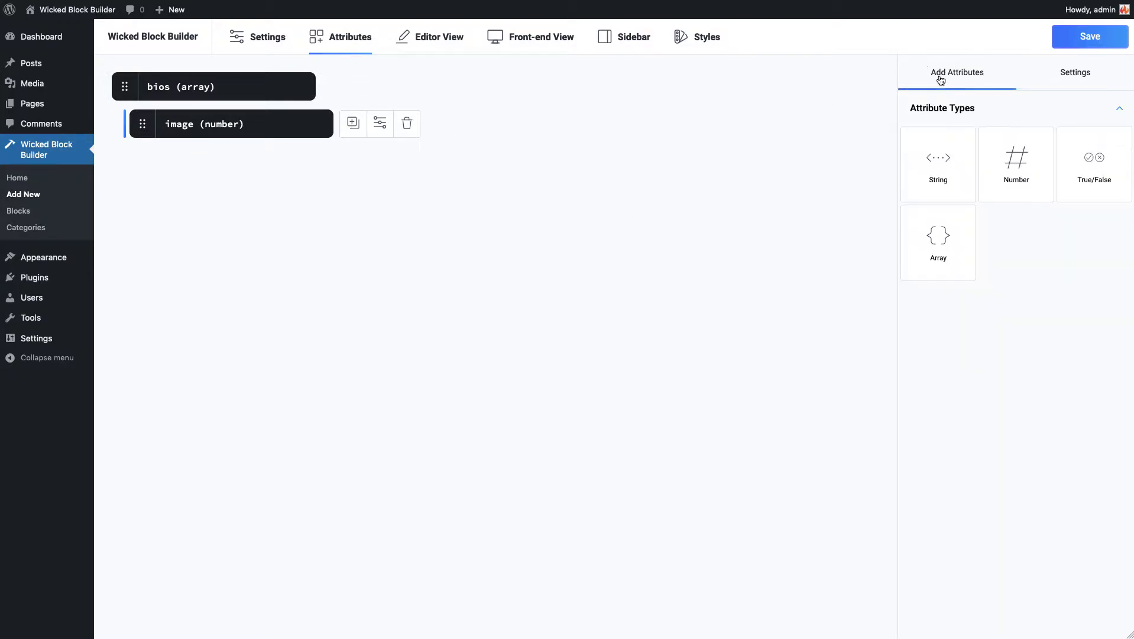
mouse_move(168, 88)
drag(928, 167, 145, 161)
click(214, 166)
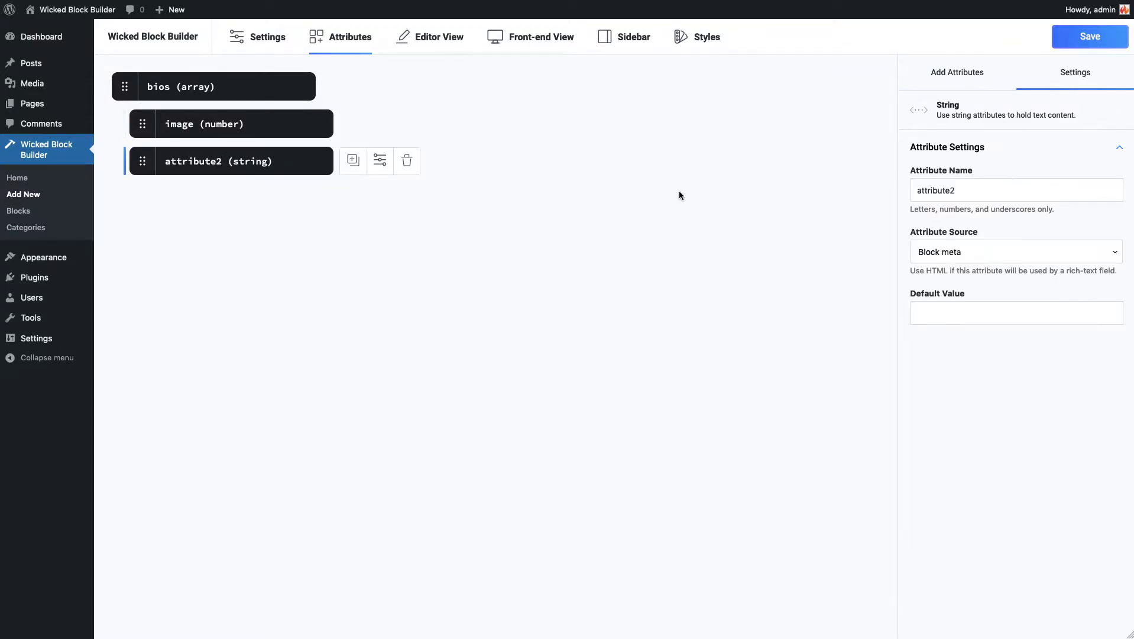
double_click(954, 191)
text(name)
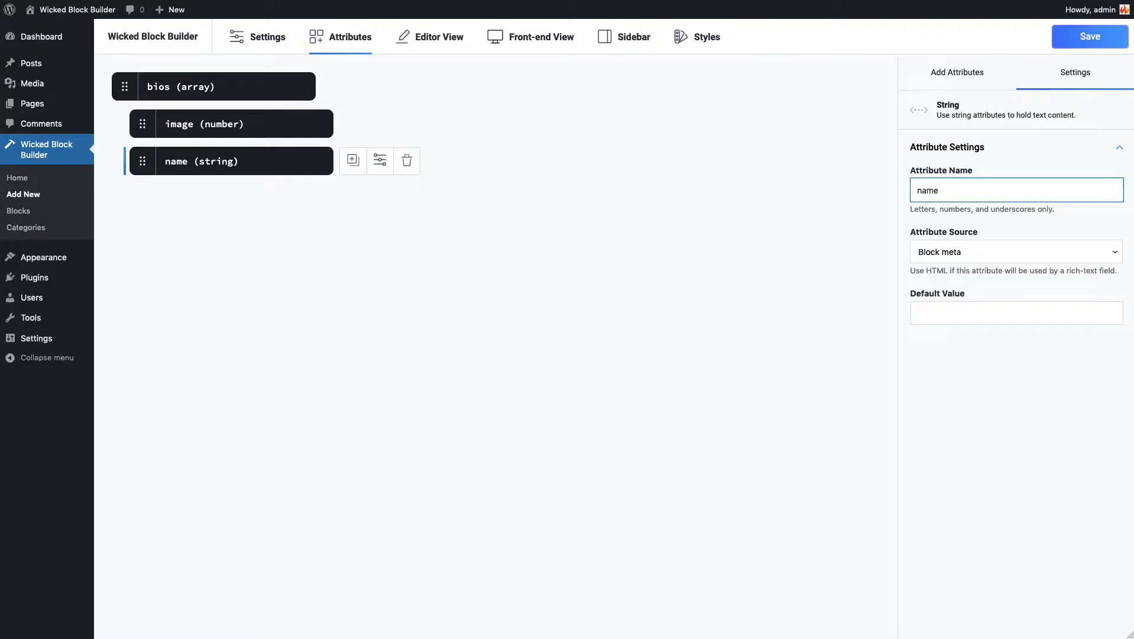
- Add another string attribute called bio inside the bios array, below the name attribute
click(959, 83)
drag(939, 166, 184, 195)
click(380, 196)
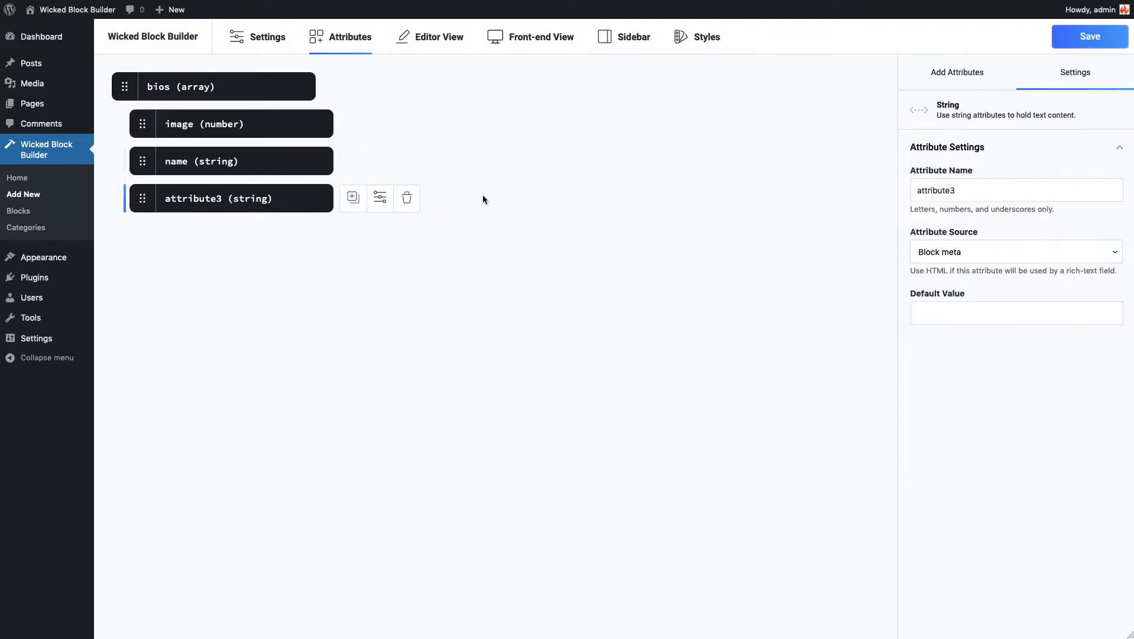
drag(917, 190, 956, 189)
text(bio)
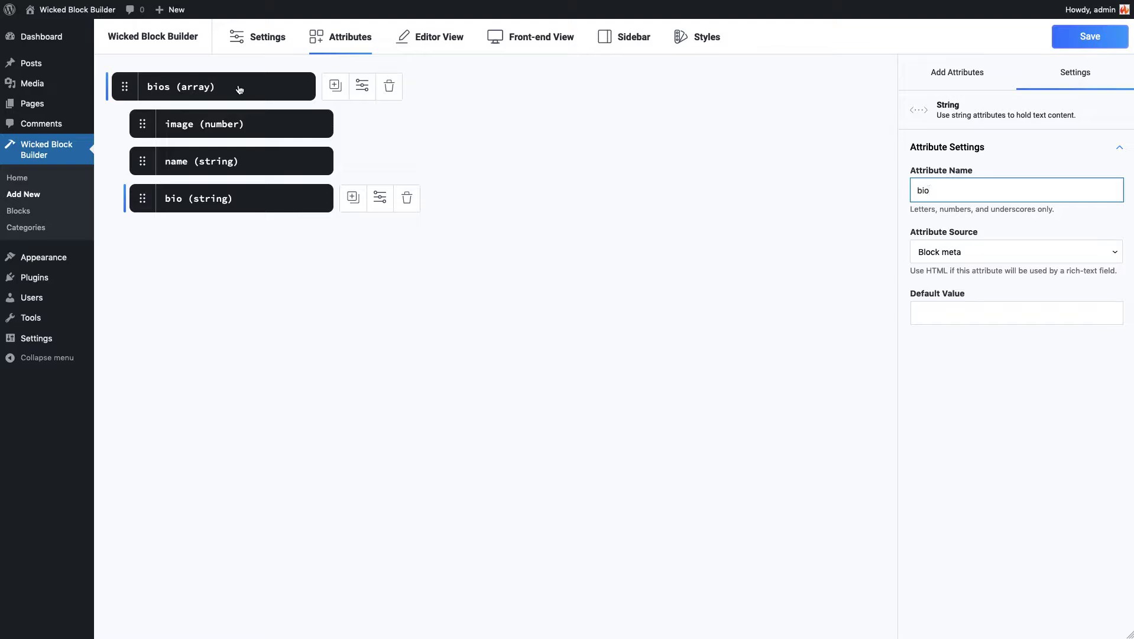
- Add a root div to the block's editor view and give it the class bios-block
click(447, 40)
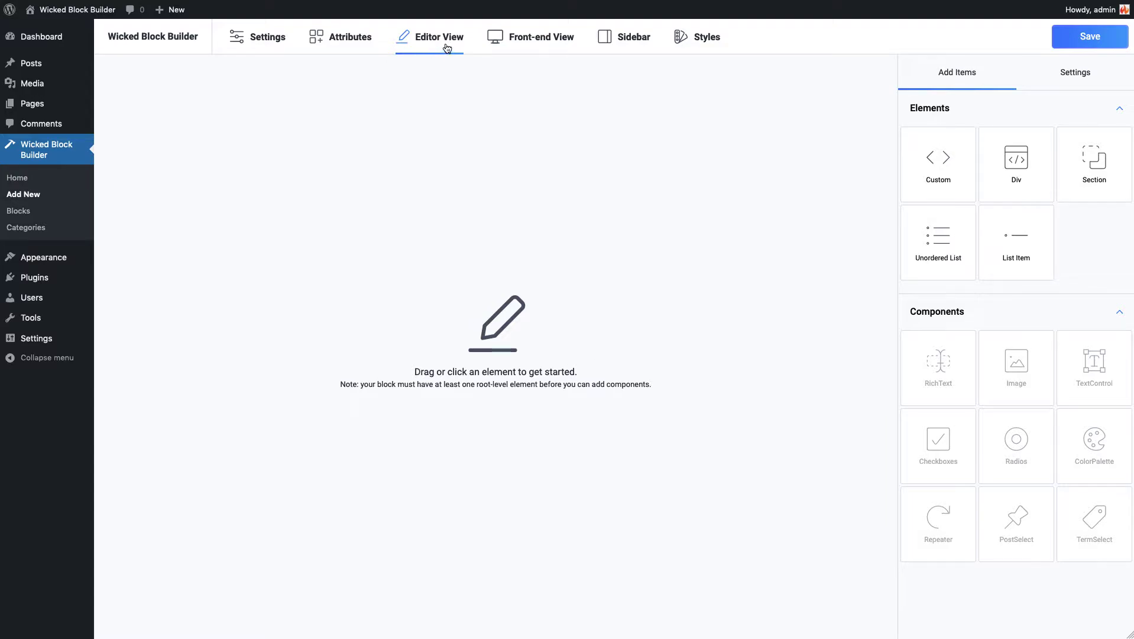
drag(1006, 170, 331, 135)
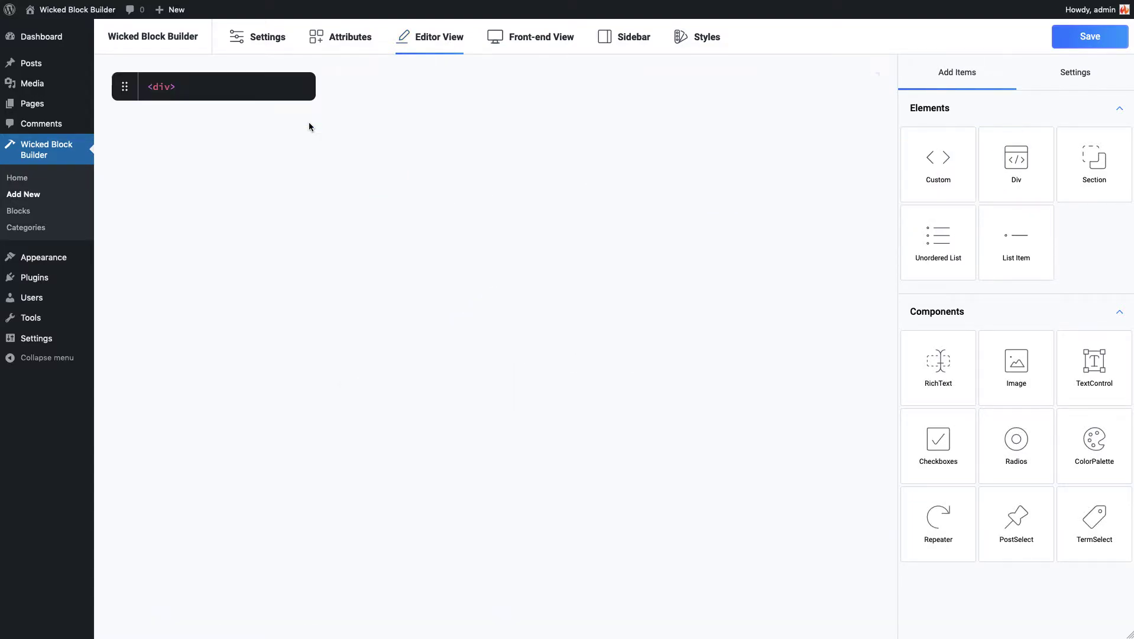
click(225, 93)
click(953, 334)
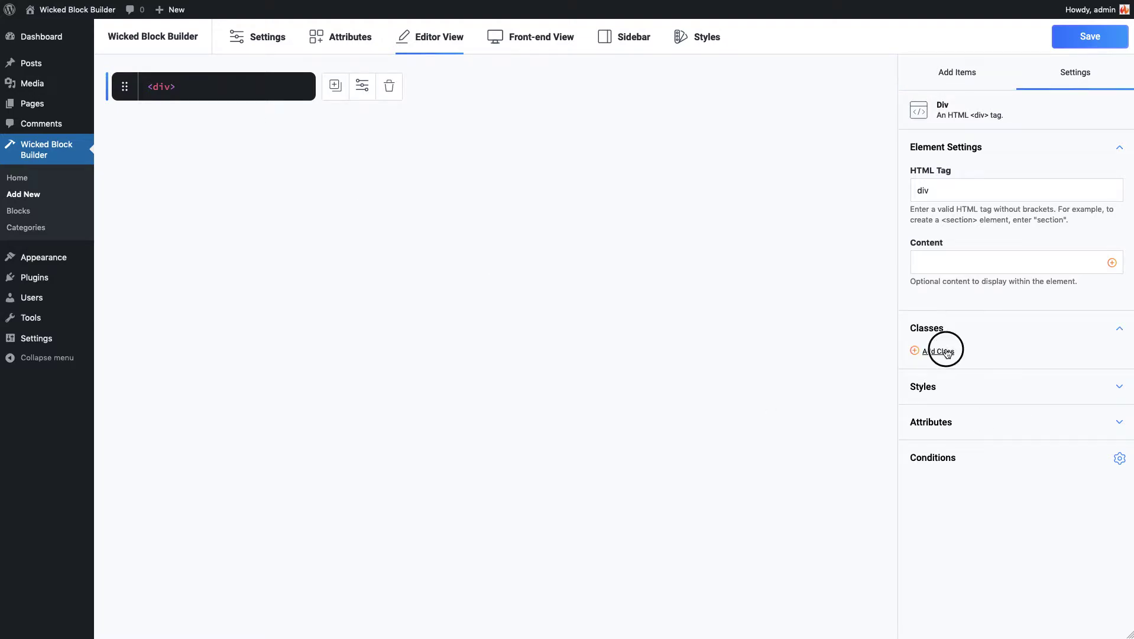
click(943, 350)
text(bio)
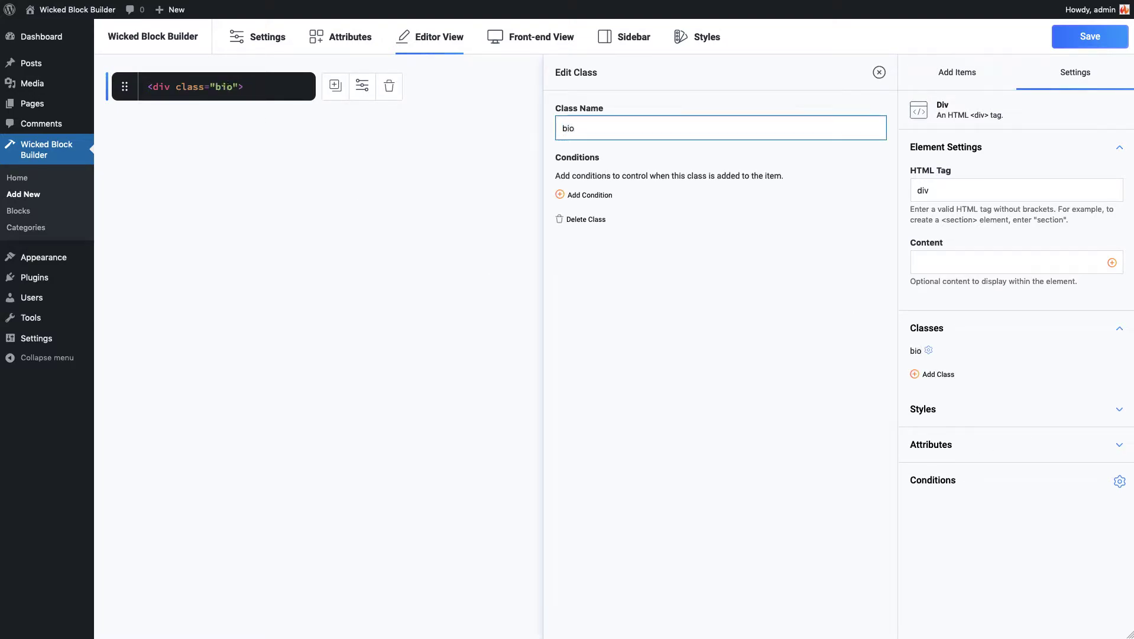
text(s-block)
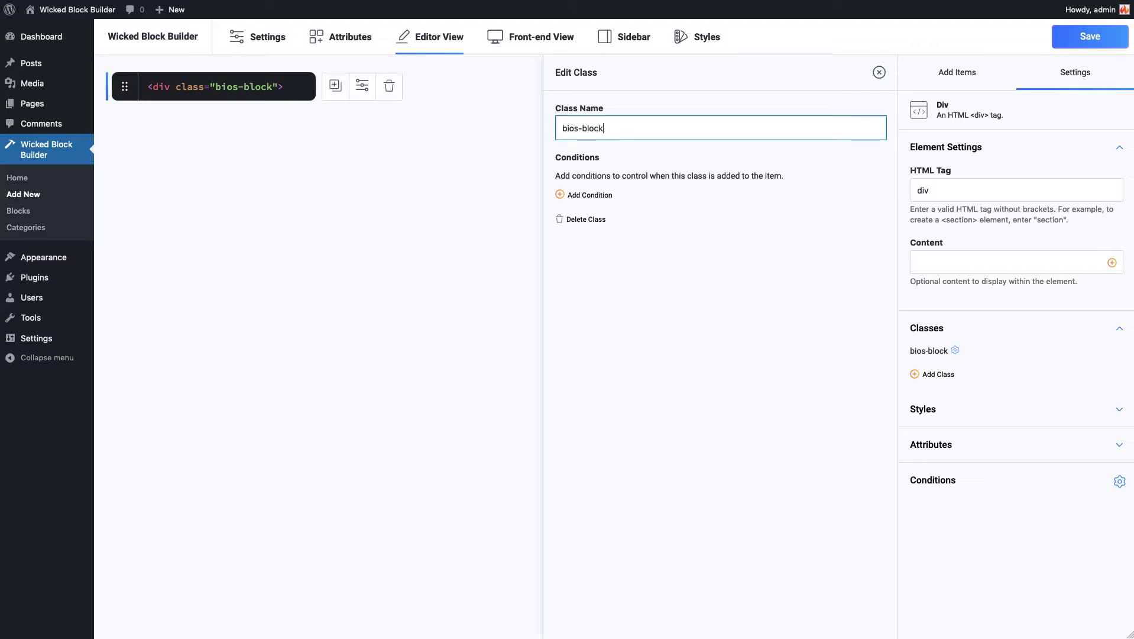
click(879, 72)
- Nest a Repeater component inside the bios-block div and set its attribute to bios
click(958, 78)
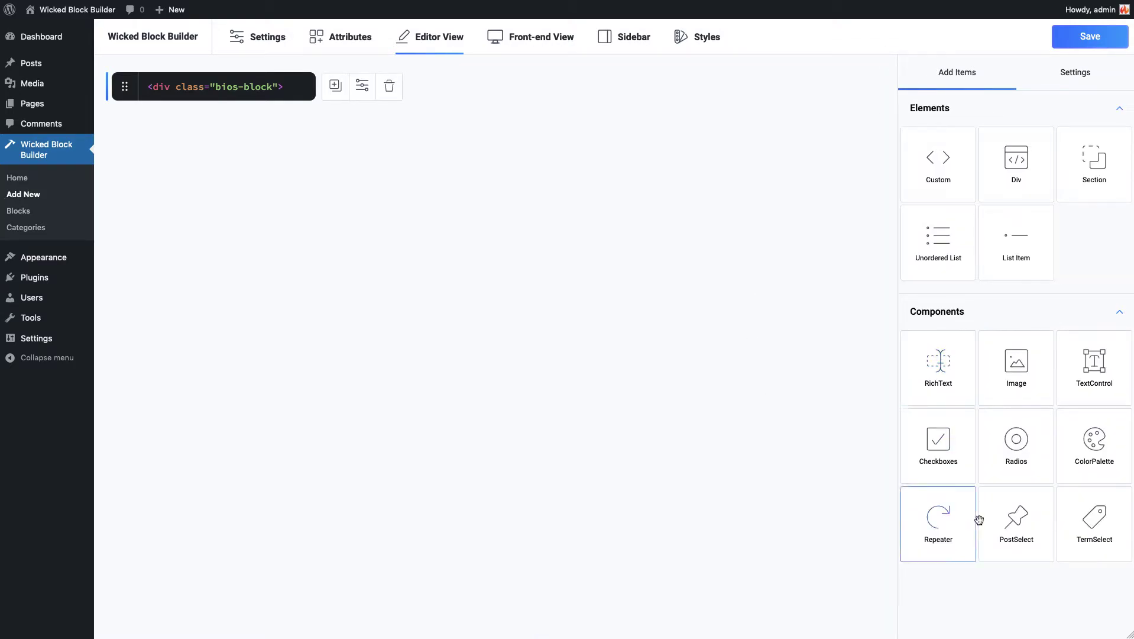
drag(941, 527, 160, 128)
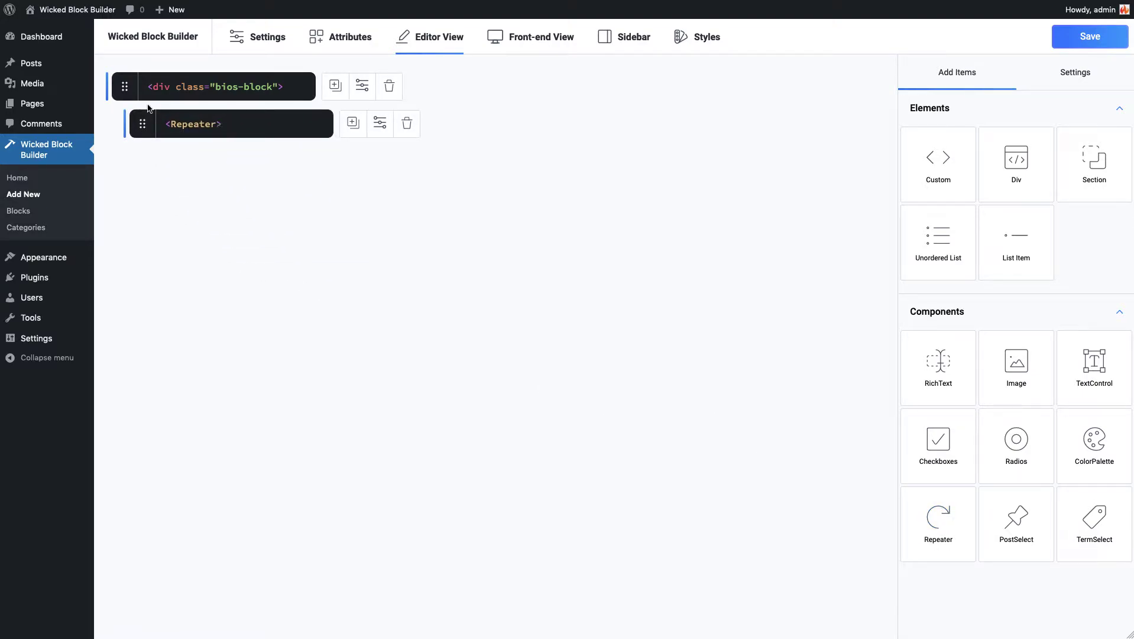
click(232, 126)
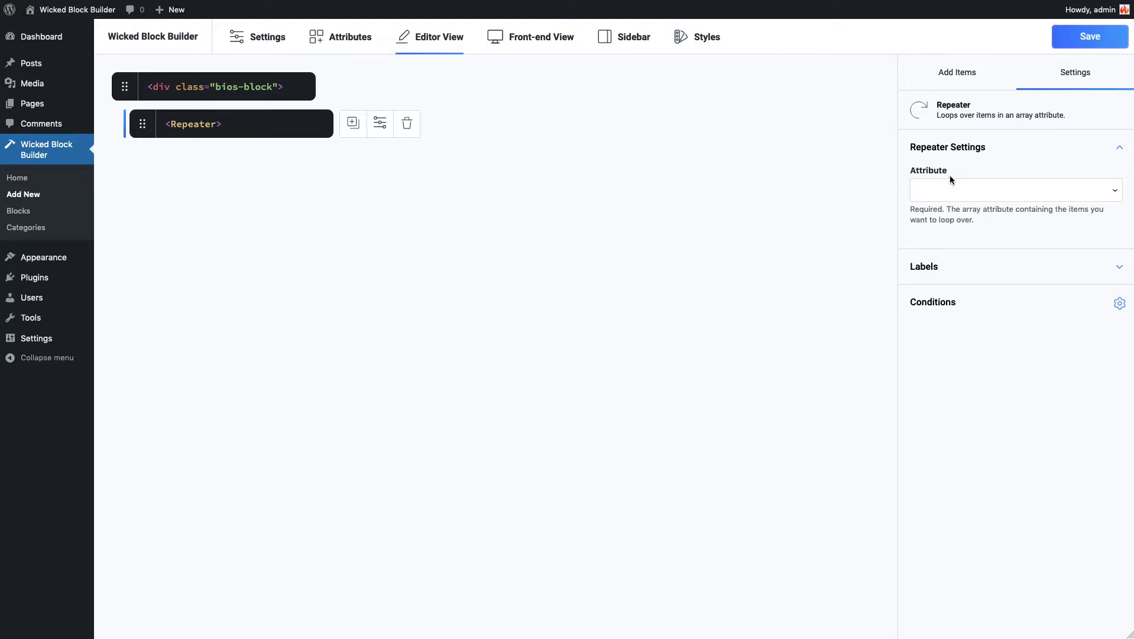
click(961, 192)
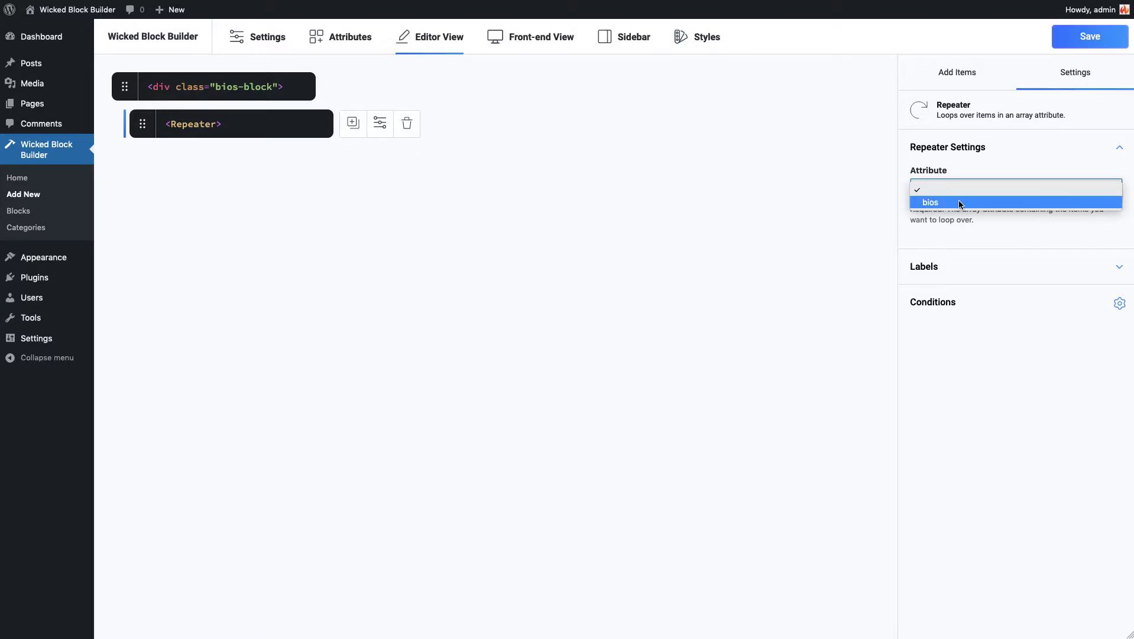
click(960, 203)
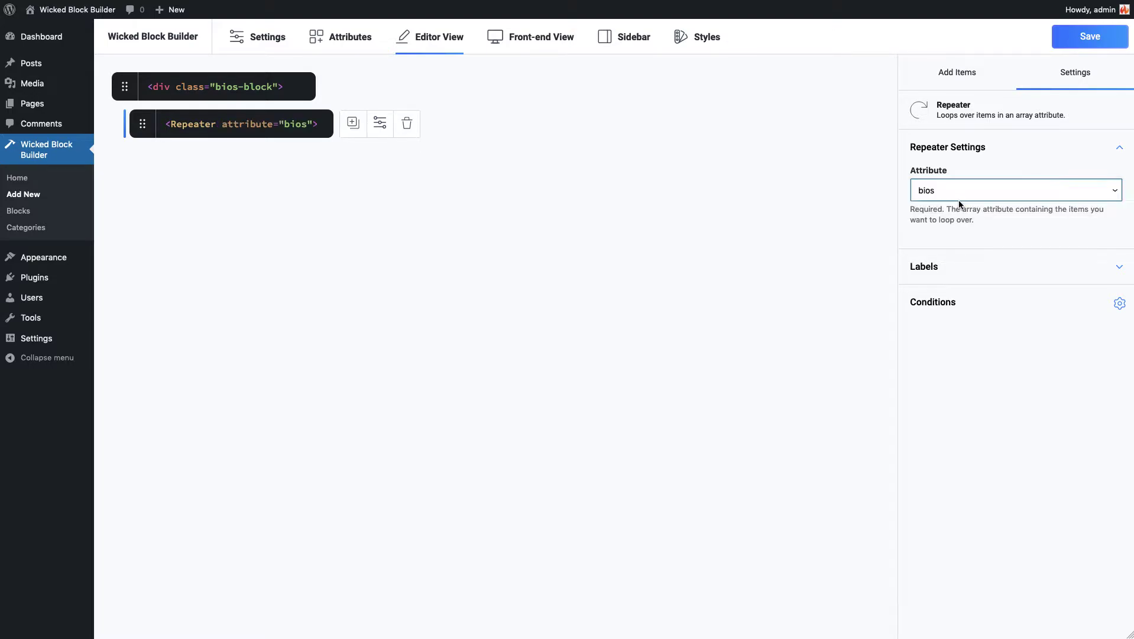
- Add a div inside the Repeater to wrap each repeated bio
click(976, 86)
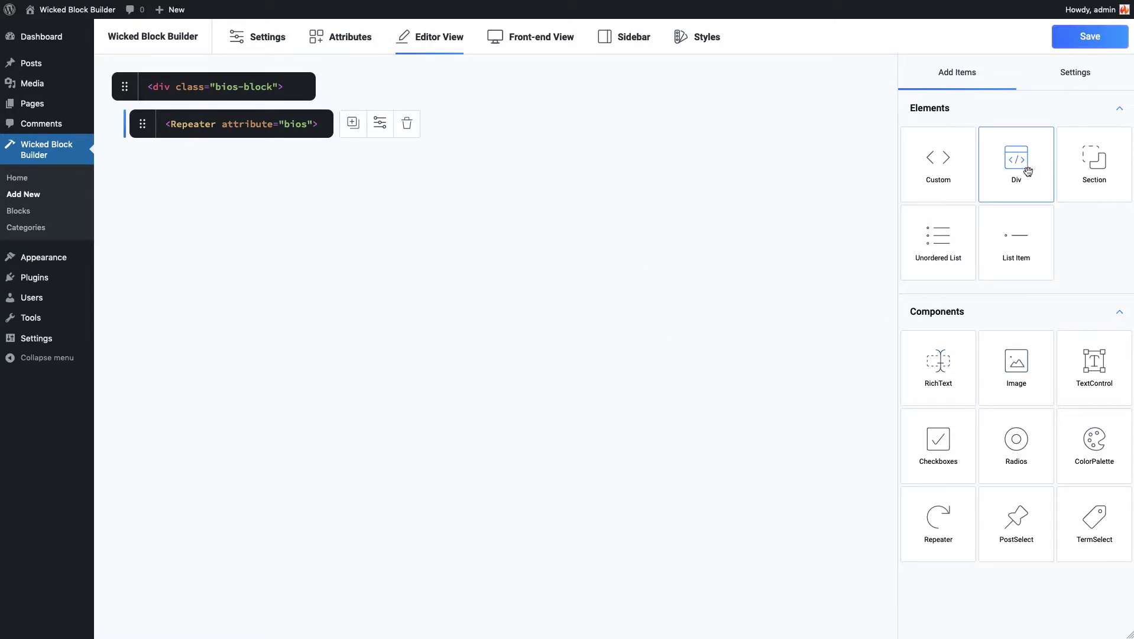
drag(1018, 168, 154, 162)
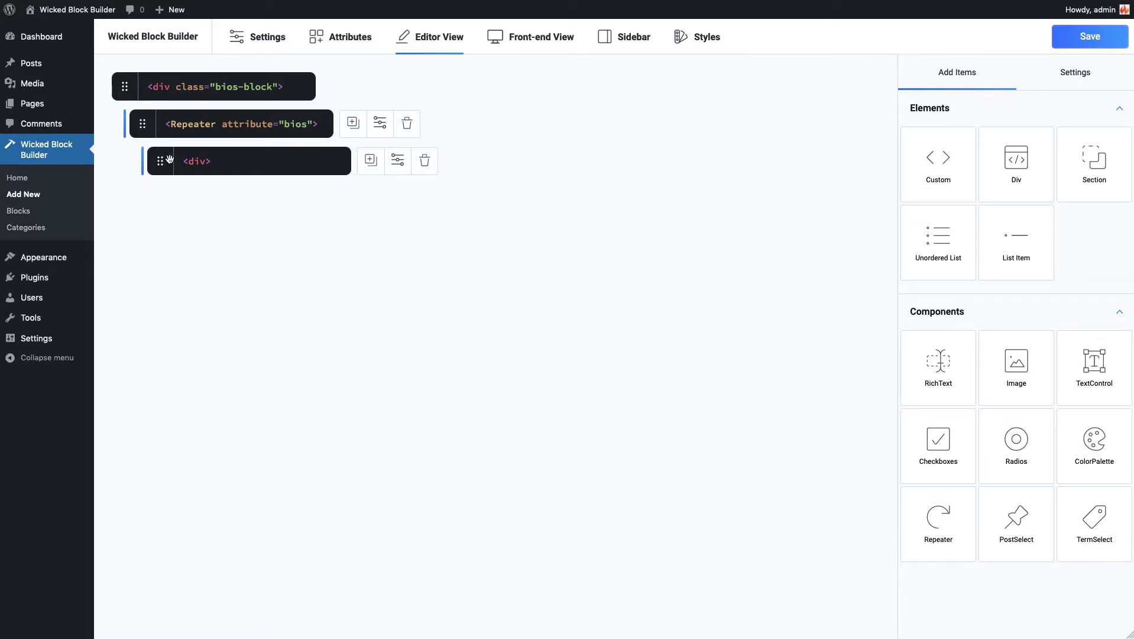
mouse_move(276, 166)
mouse_move(243, 162)
- Nest another div inside the Repeater's div and give it the class image
drag(1017, 175, 183, 197)
click(233, 198)
click(960, 335)
click(940, 352)
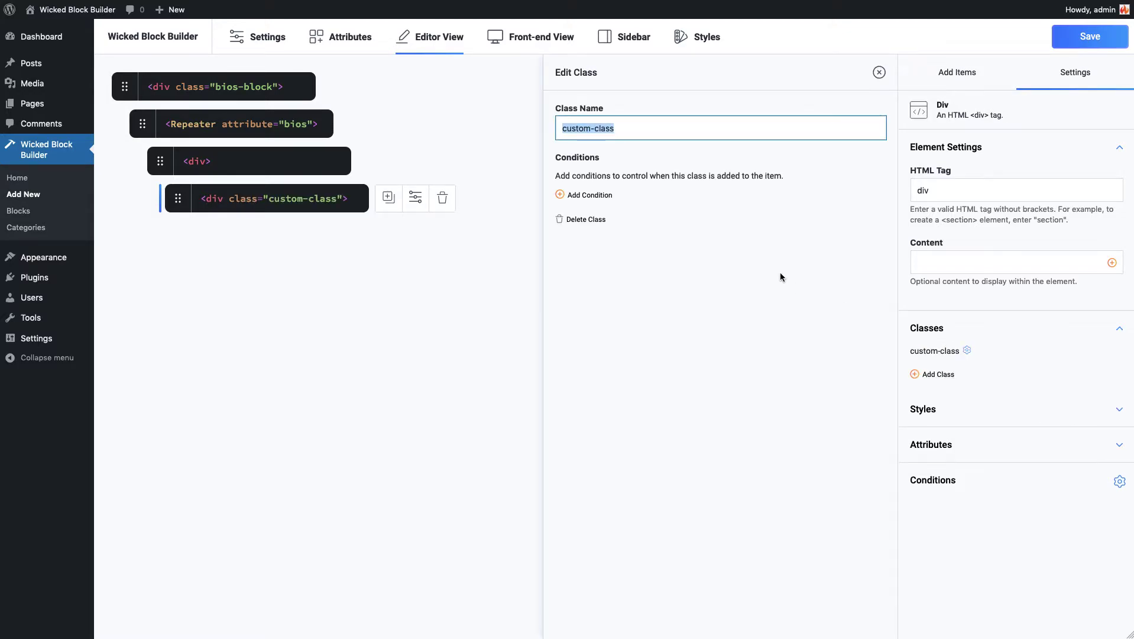
text(image)
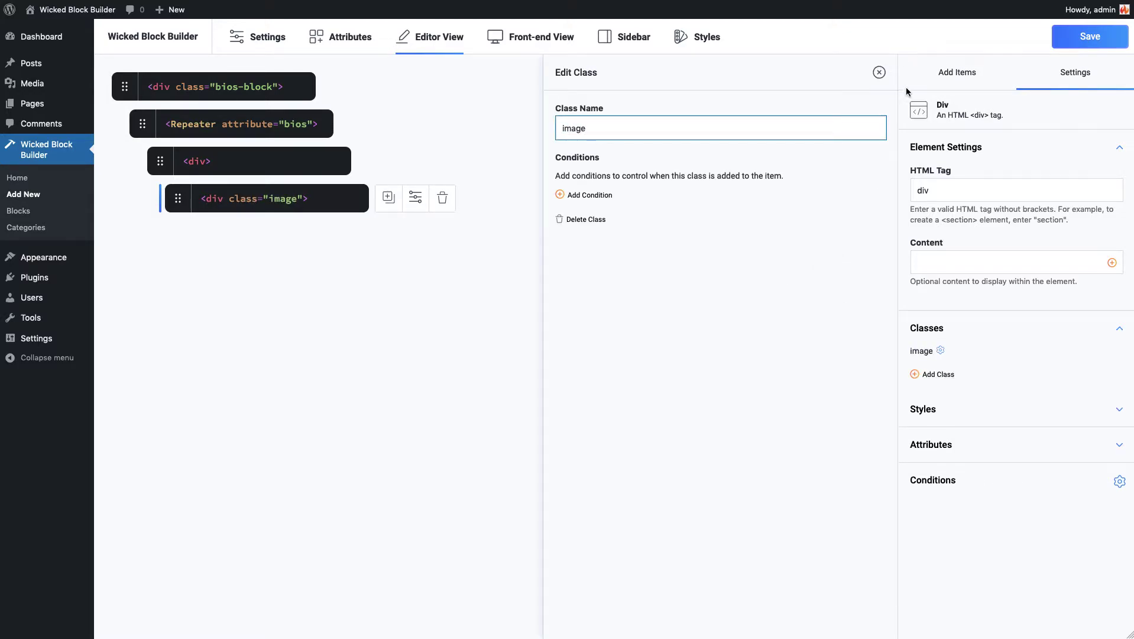
- Add an Image component inside the image div and set its attribute to bios.image
click(954, 76)
click(1007, 378)
drag(1007, 378, 210, 239)
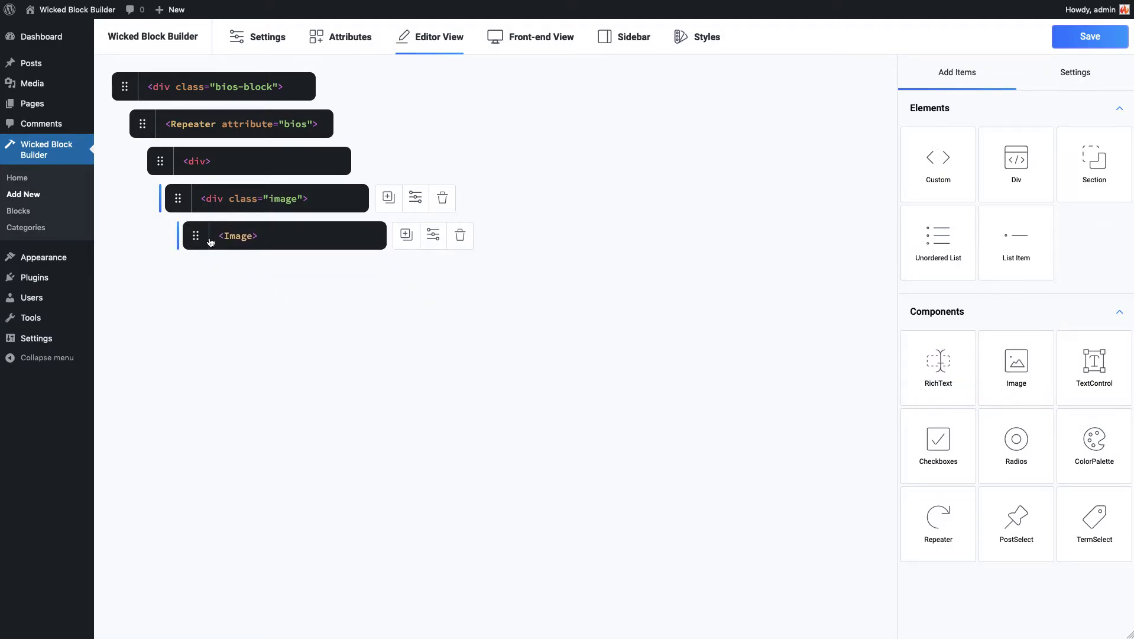
click(264, 239)
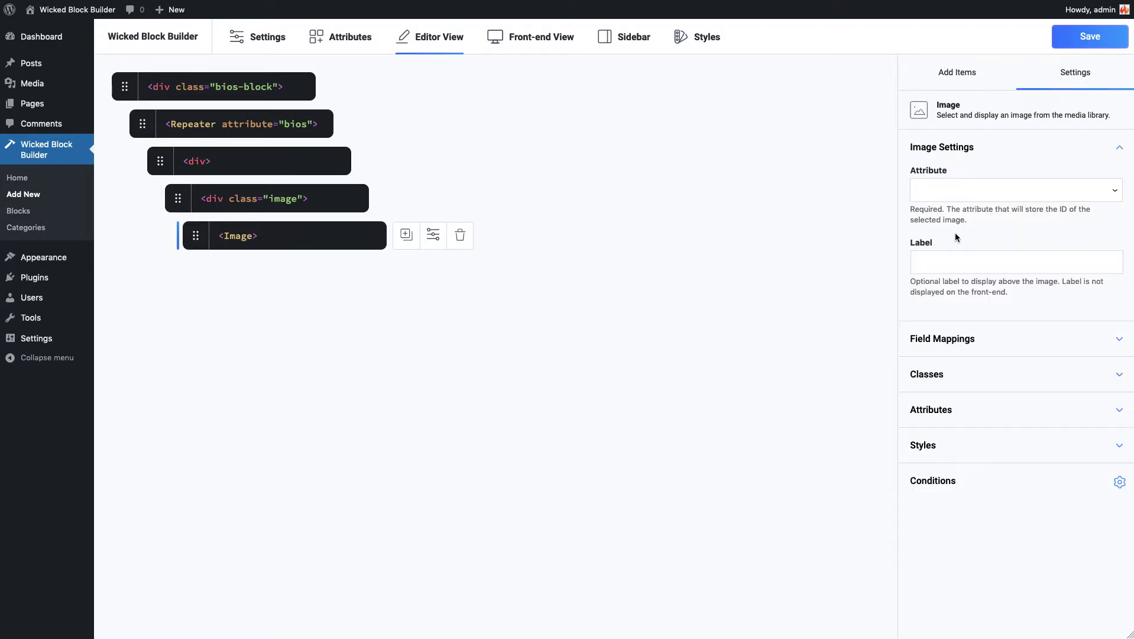
click(951, 198)
click(944, 200)
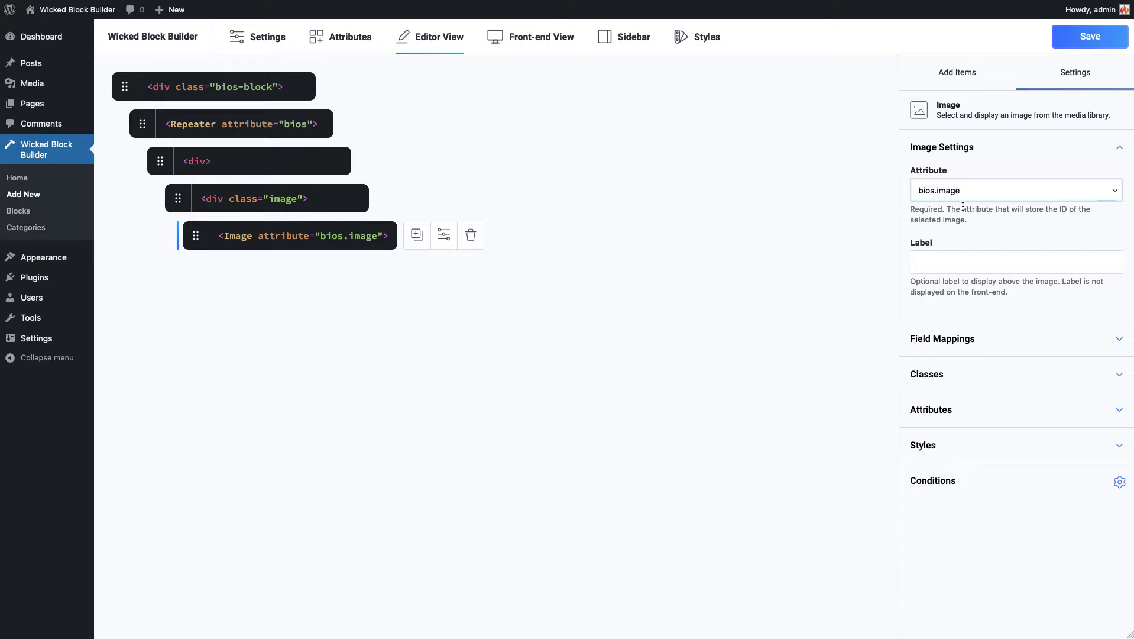
- Add a sibling div below the image div inside the Repeater's div and give it the class content
click(962, 67)
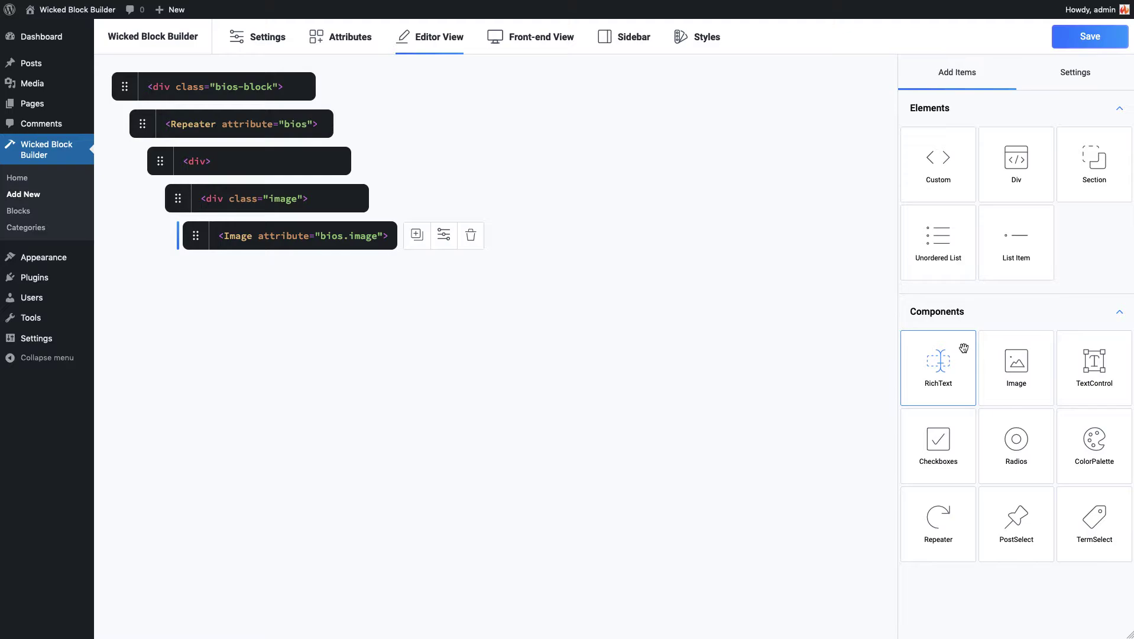
drag(1027, 166, 177, 272)
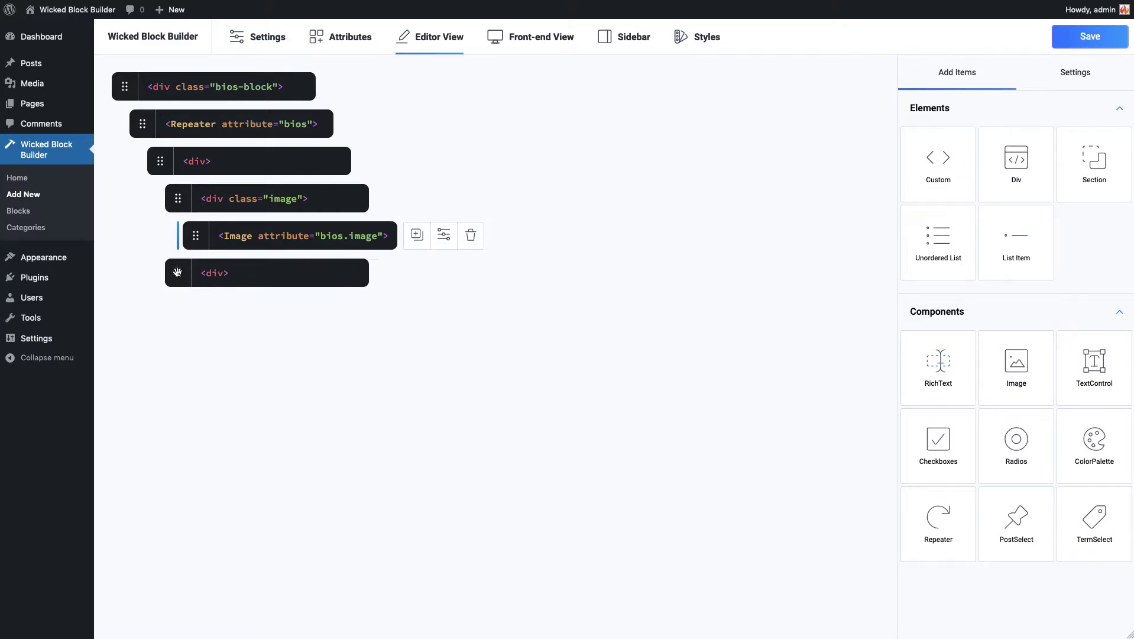
click(251, 284)
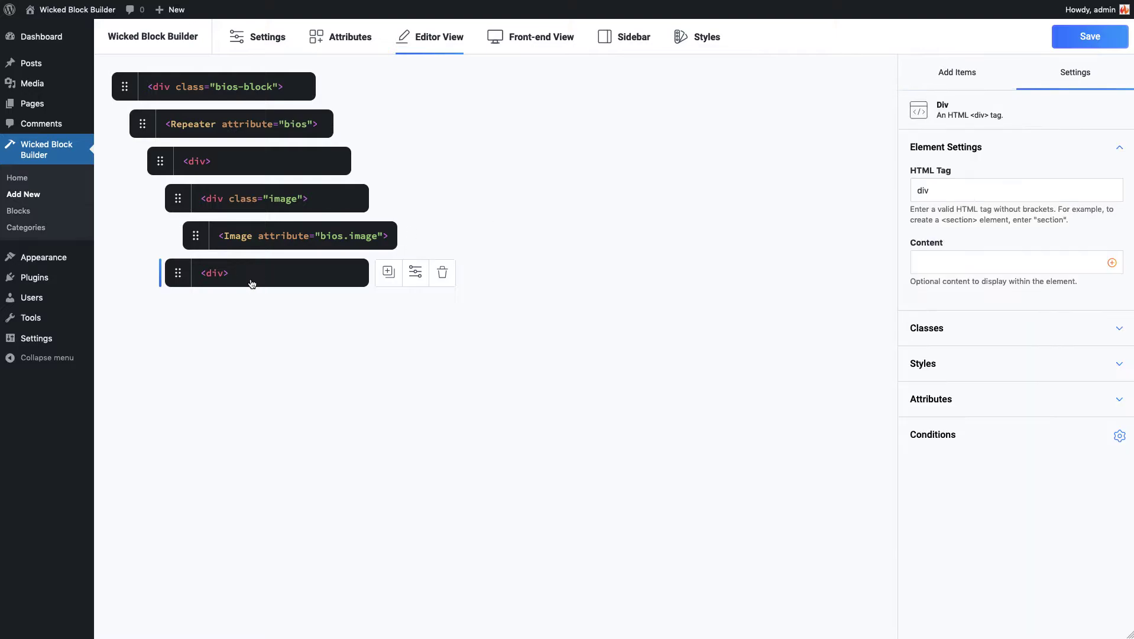
click(944, 328)
click(937, 352)
text(content)
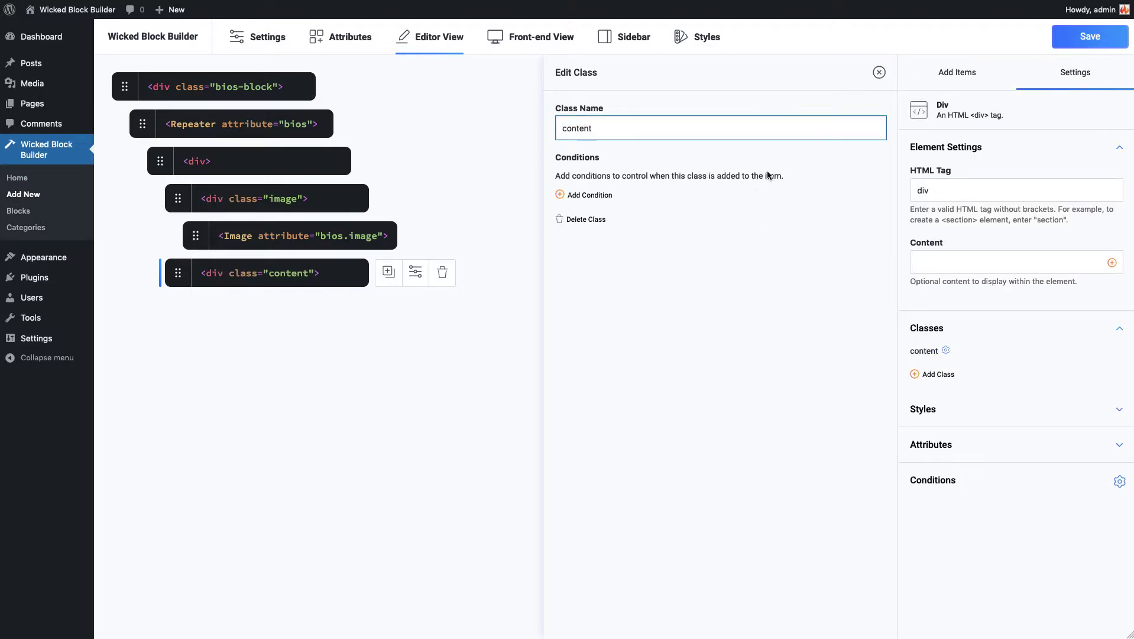
- Nest a RichText component inside the content div and set its attribute to bios.name
click(962, 79)
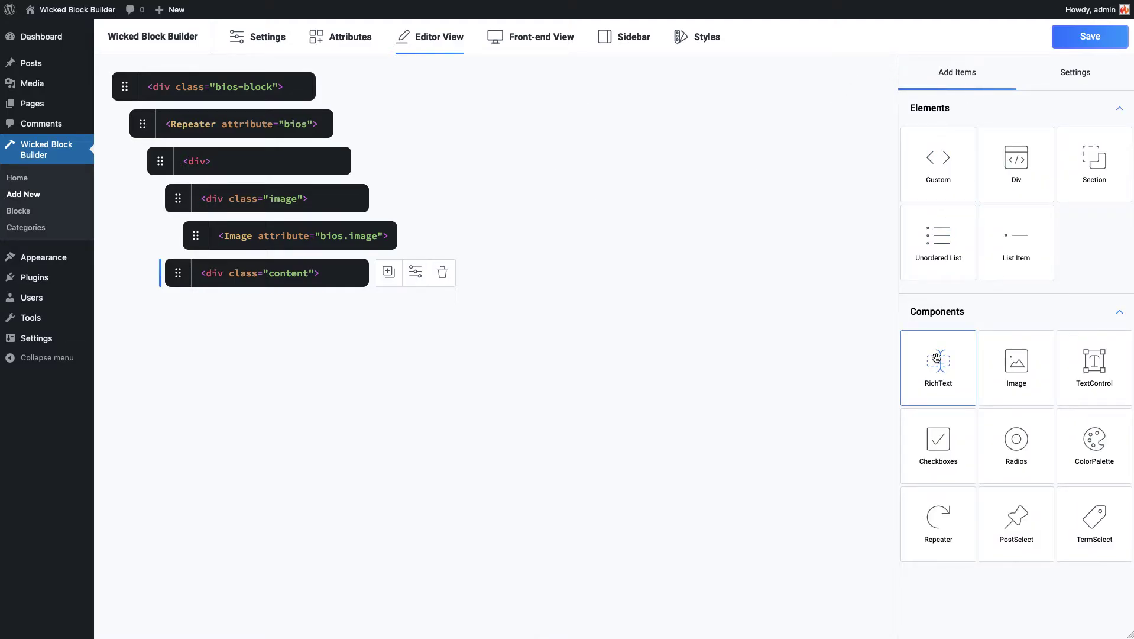
drag(936, 358, 218, 315)
click(253, 312)
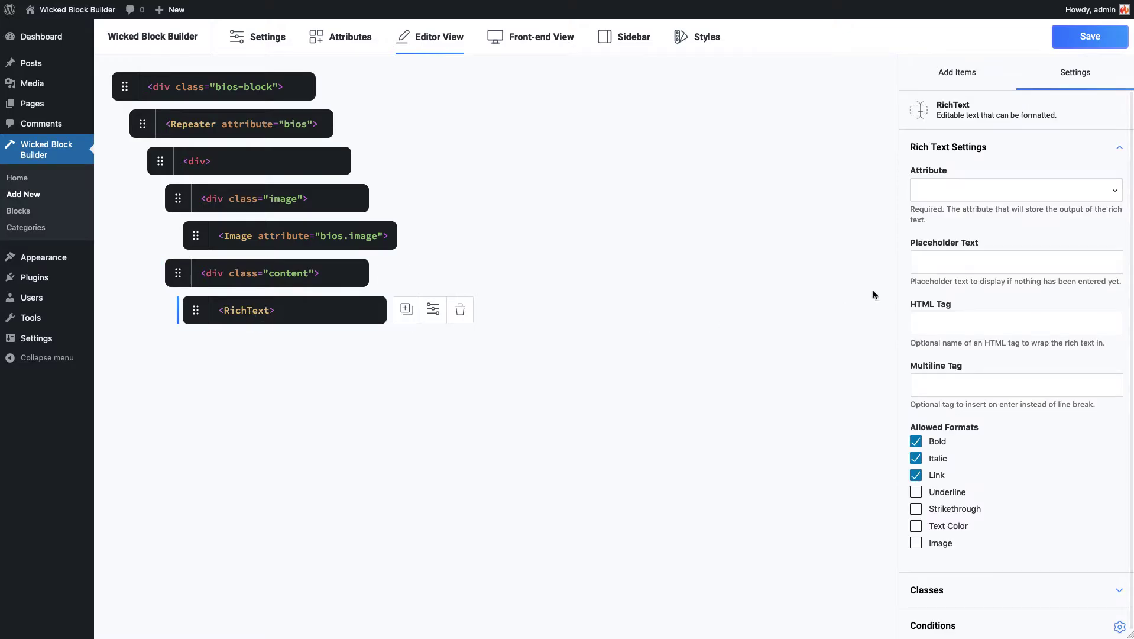
click(938, 190)
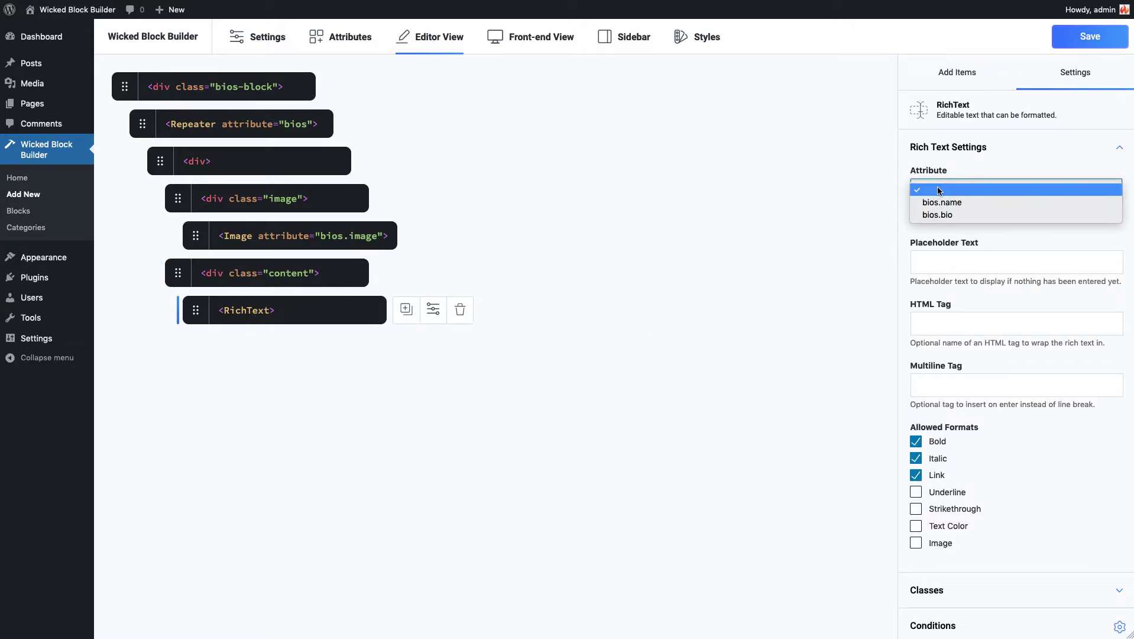
click(943, 202)
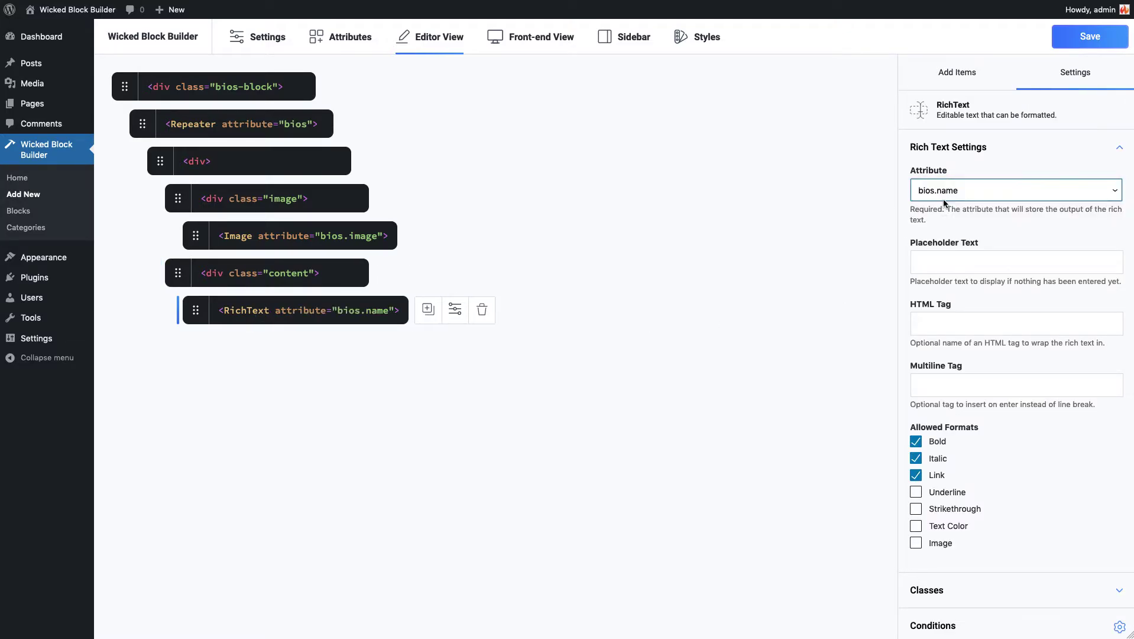
- Give the bios.name RichText the placeholder "Name..." and HTML tag h2, and disallow the Bold, Italic and Link formats
click(929, 260)
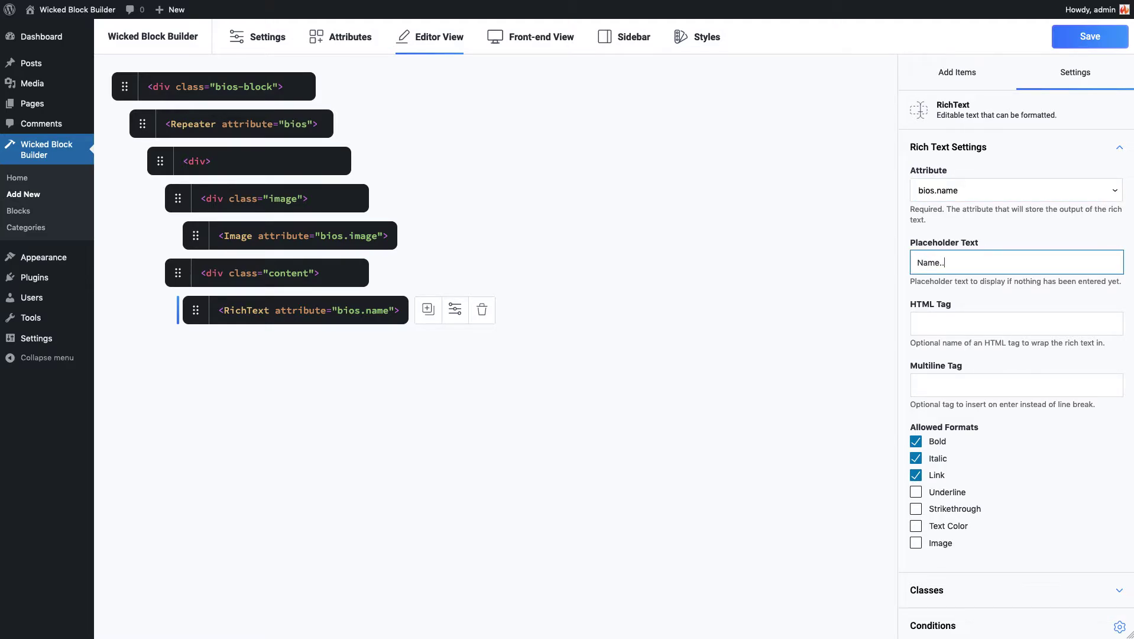
click(930, 324)
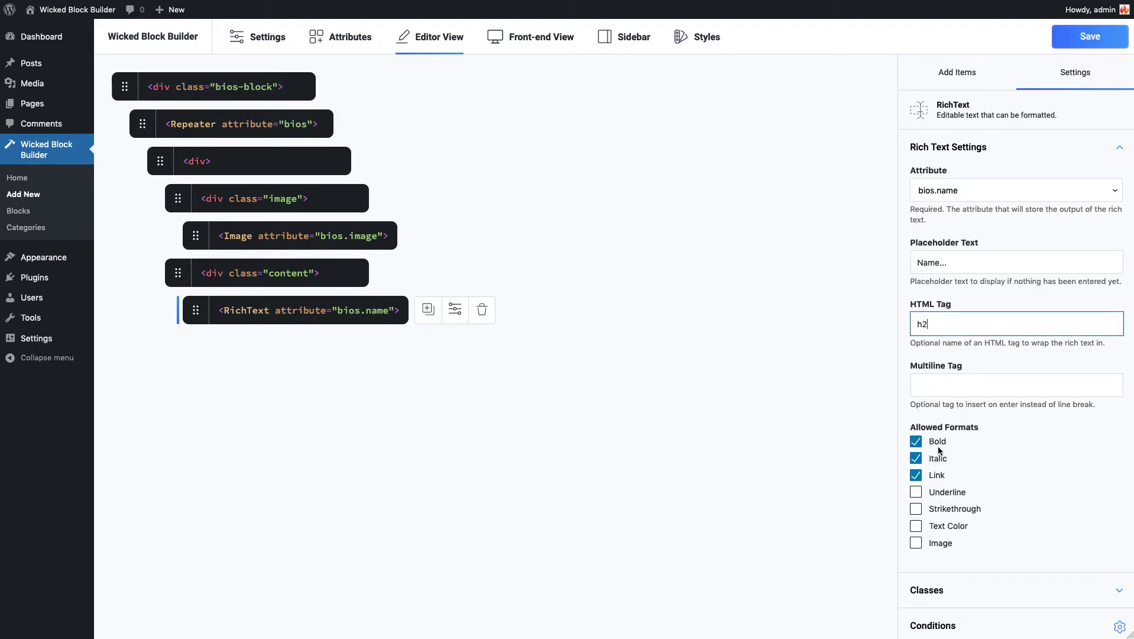
click(916, 443)
click(916, 458)
click(915, 475)
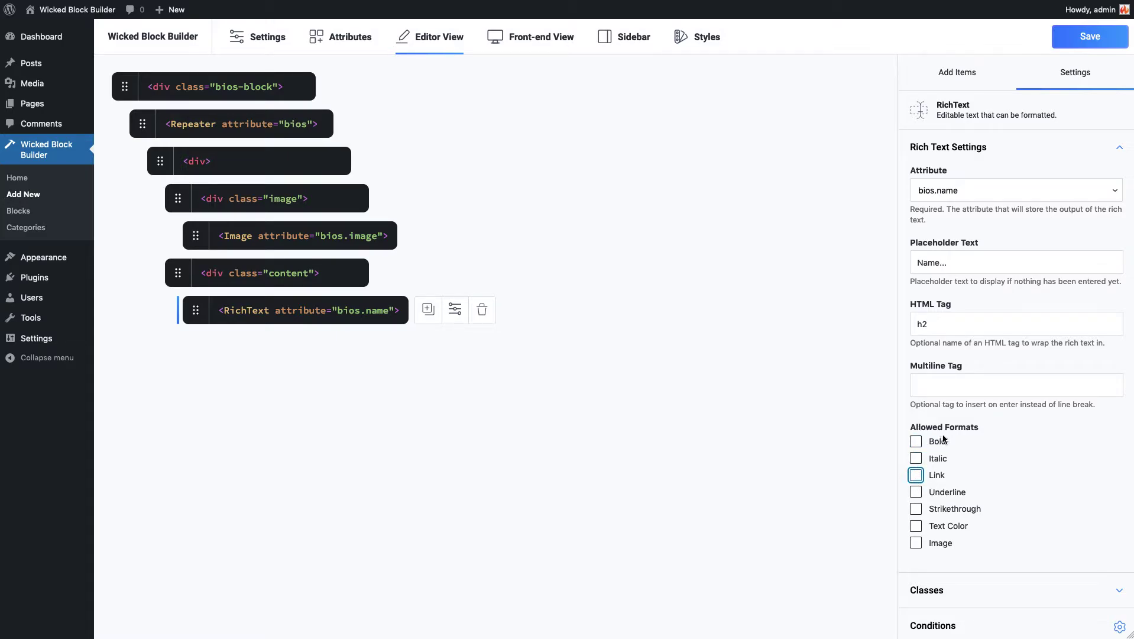
- Add a second RichText component below the name inside the content div and set its attribute to bios.bio
click(969, 80)
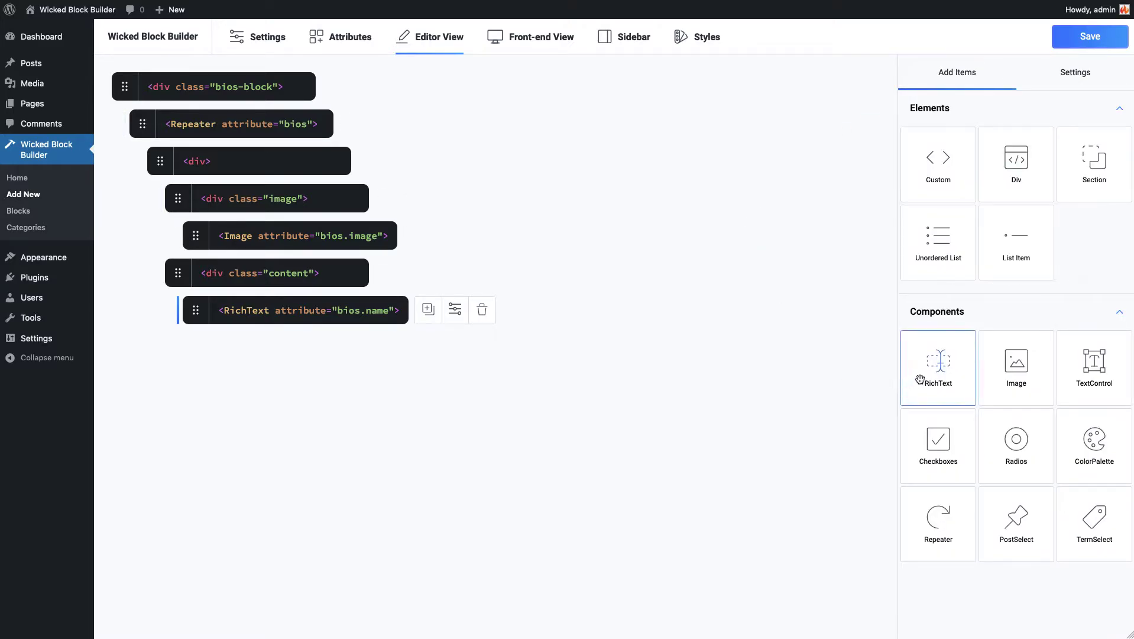
drag(930, 377, 196, 344)
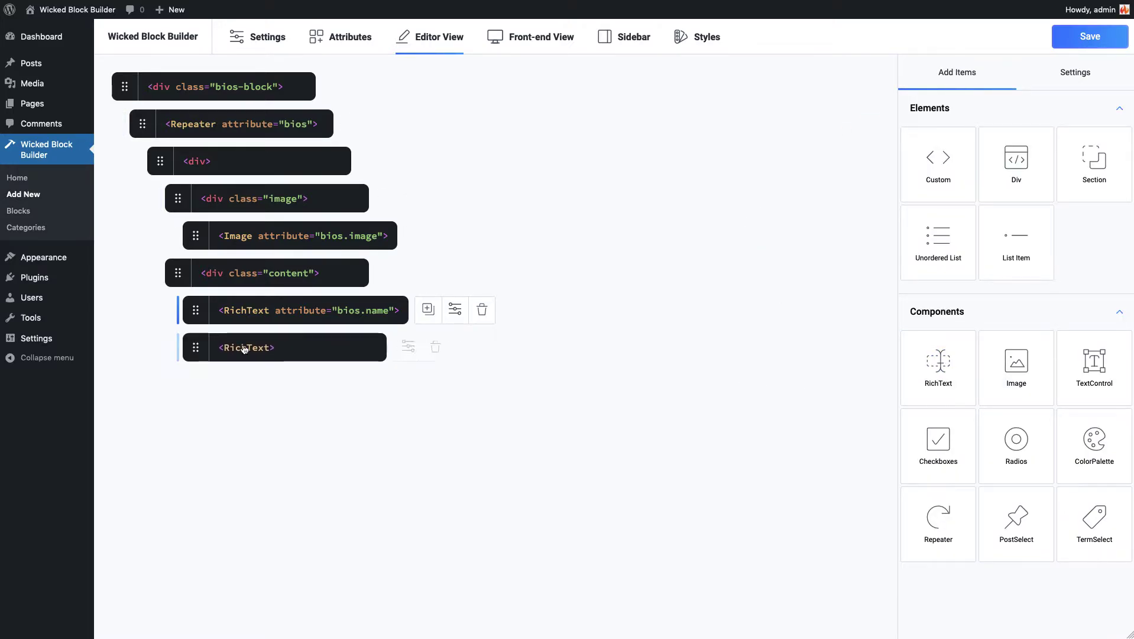
click(290, 349)
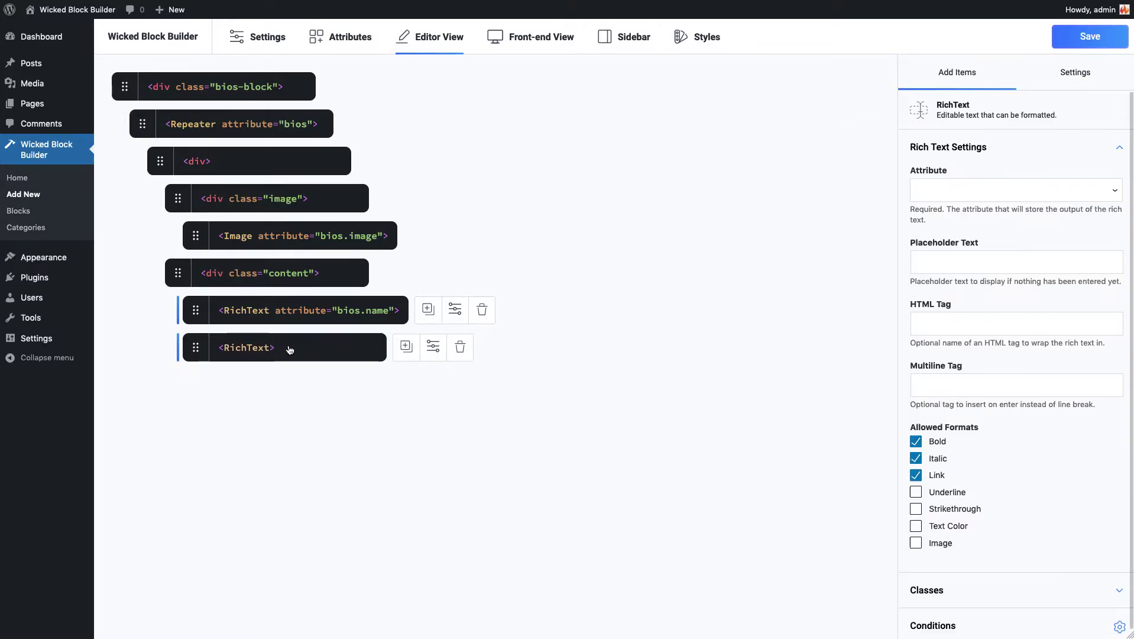
click(984, 192)
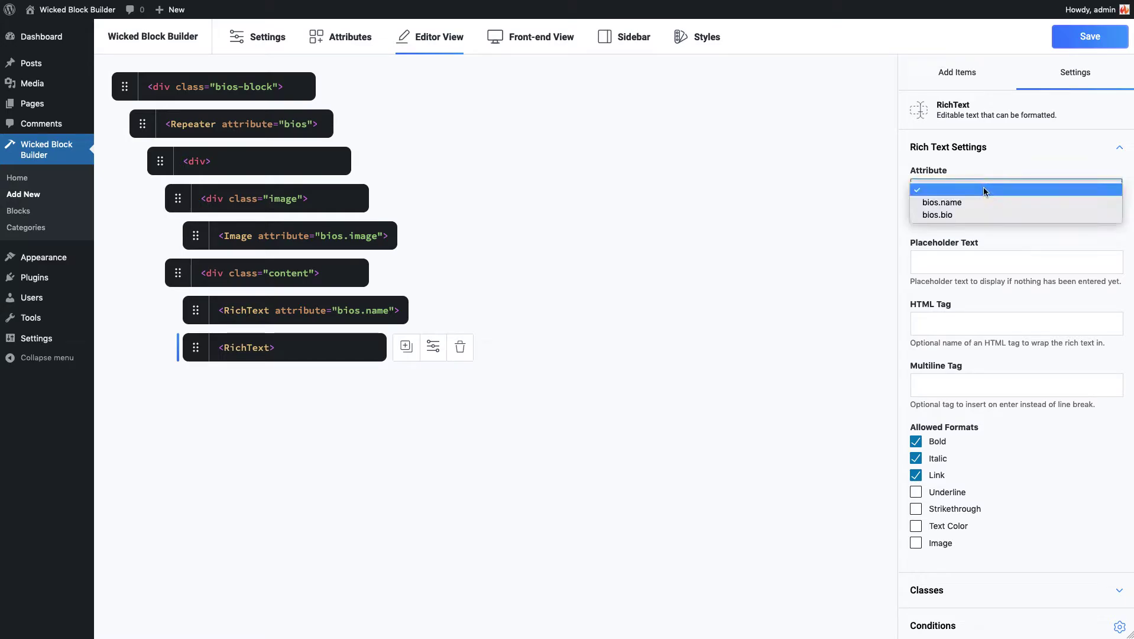
click(935, 216)
- Set the bios.bio RichText's placeholder text to "Bio..." and its multiline tag to p
click(940, 263)
text(Bio...)
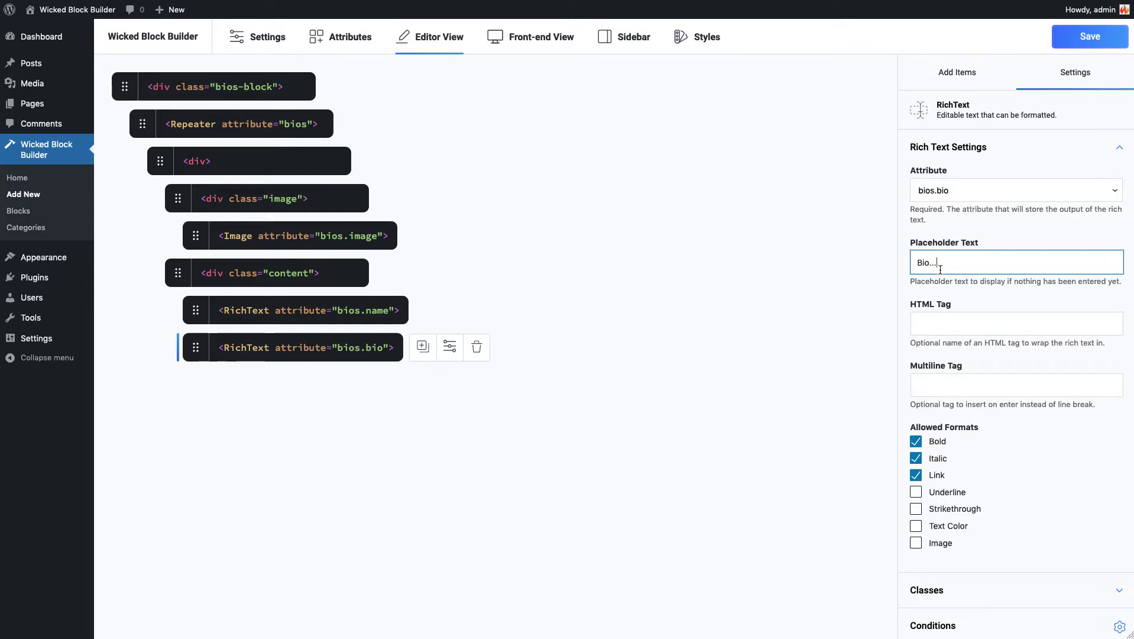
click(926, 384)
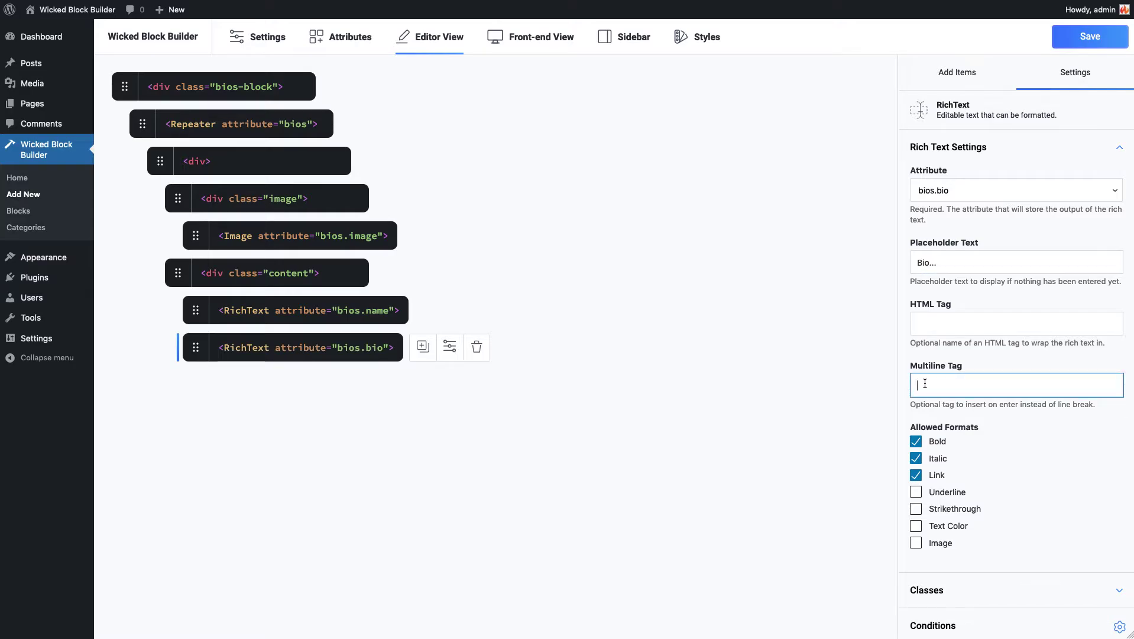
text(p)
- Add block CSS with flex bio rows, 40px margin-top between bios, 25% image width, 75% border-box content width and 20px left padding, and save
click(700, 48)
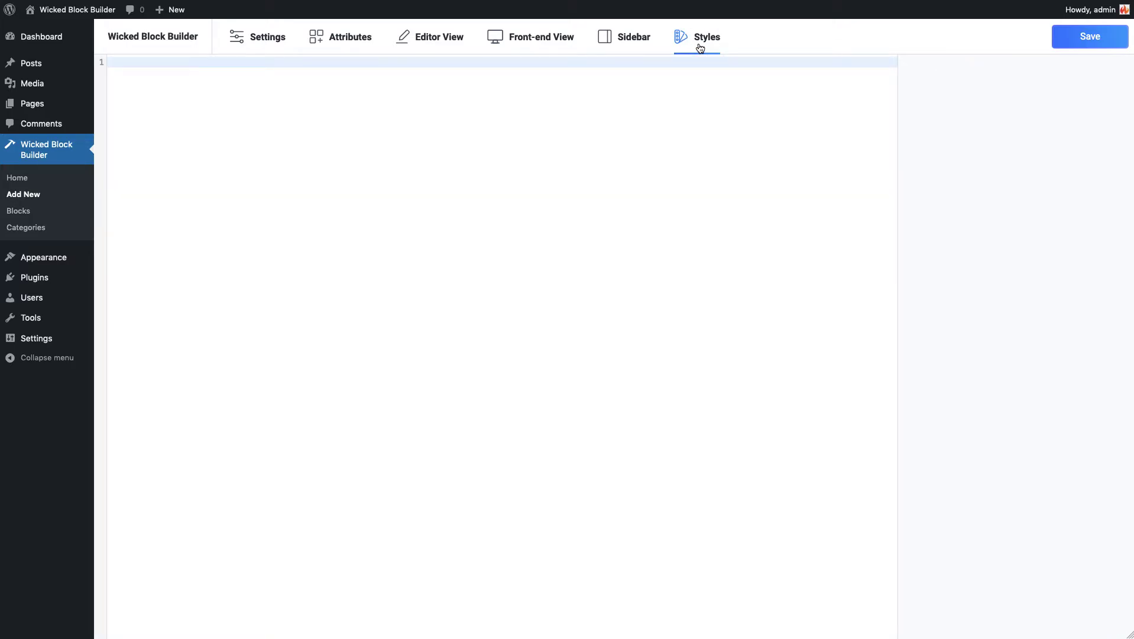
click(640, 64)
text(.bios-block > div {     display: flex; }  .bios-block > div + div {     margin-top: 40px; }  .bios-block > div > .image {     width: 25%; }  .bios-block > div > .content {     width: 75%;     box-sizing: border-box;     padding: 0 0 0 20px; })
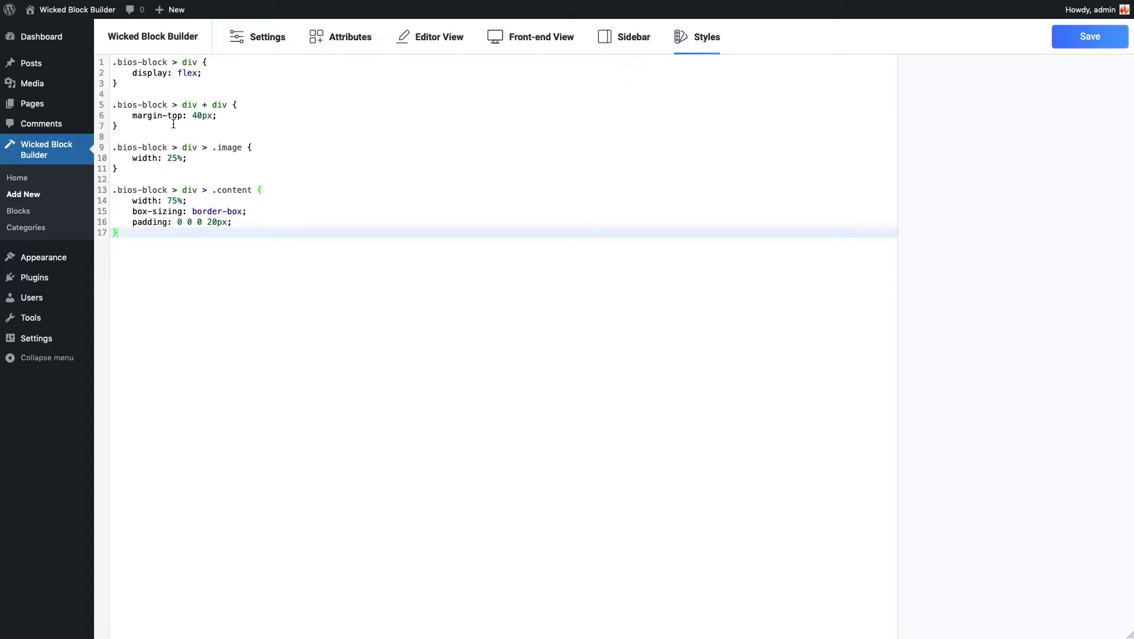
click(1086, 43)
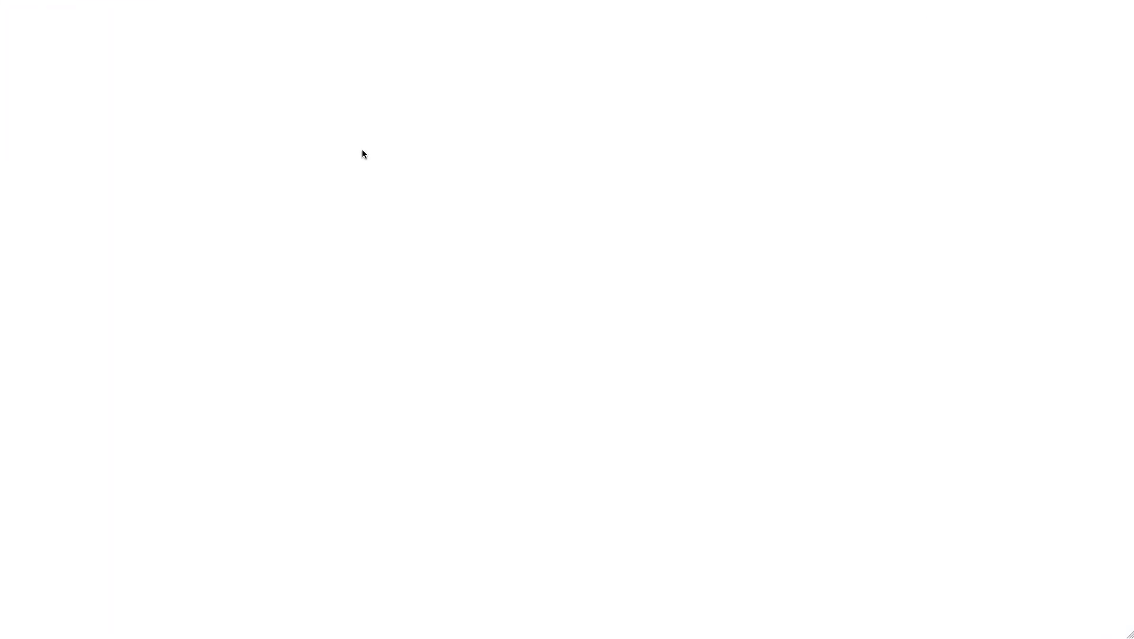
- Find the Bios block by searching for "bio" and insert it into the Bios Block Video page
click(58, 18)
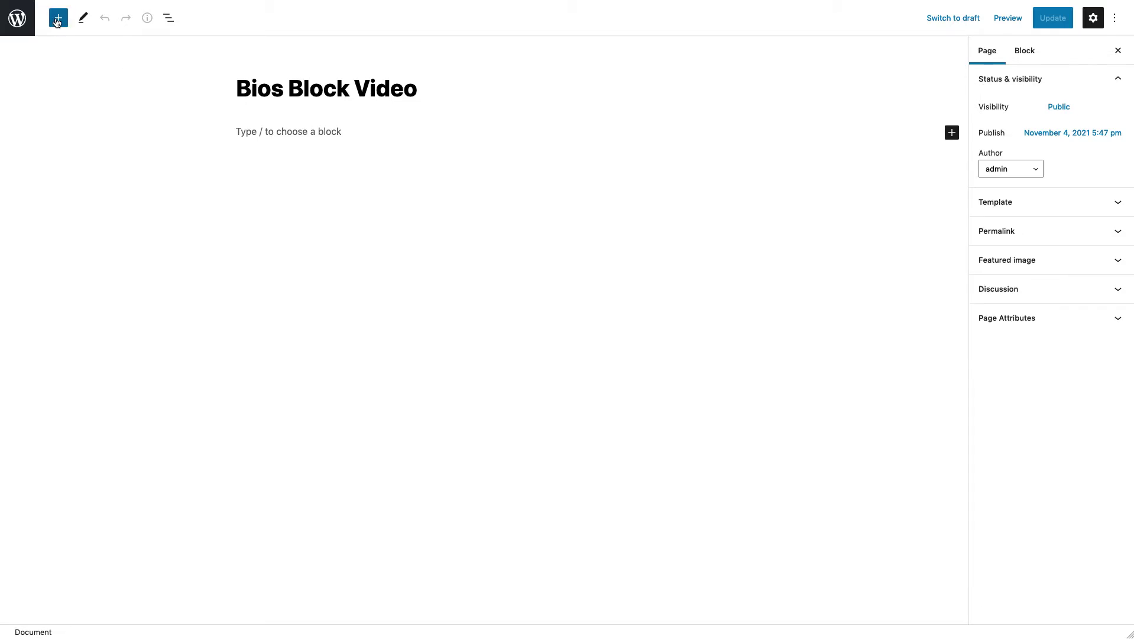
text(bio)
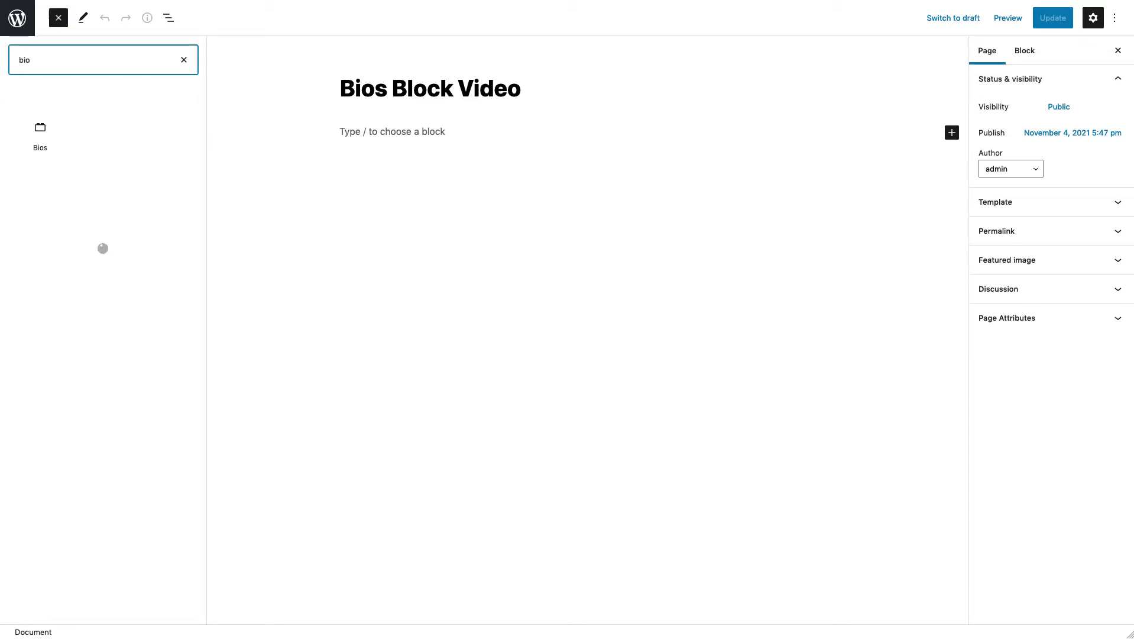
click(39, 126)
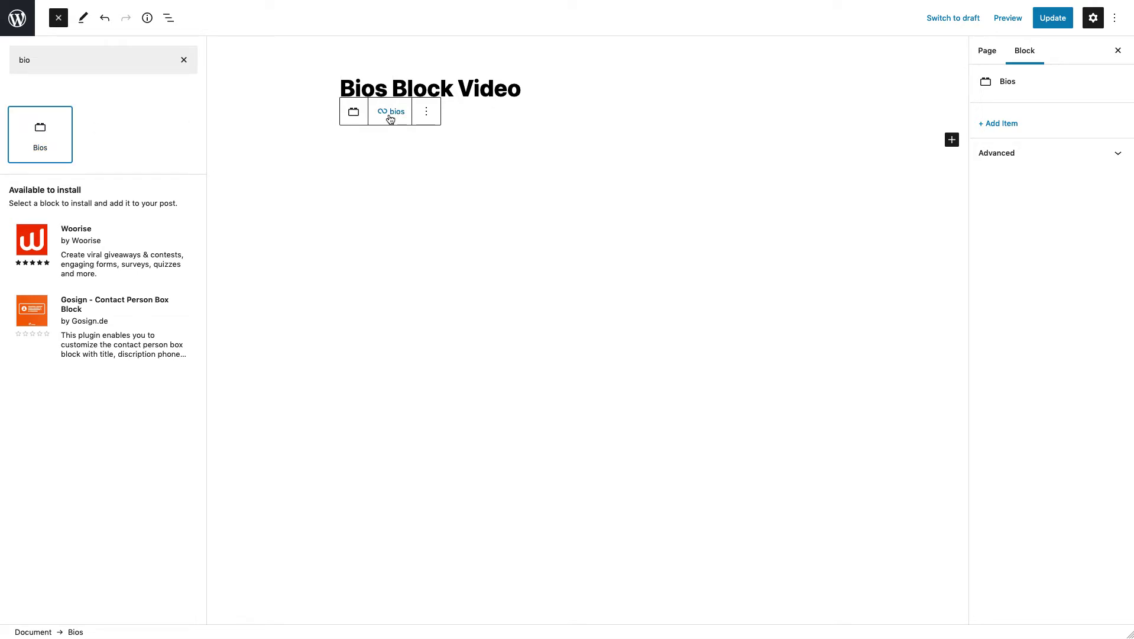
click(63, 19)
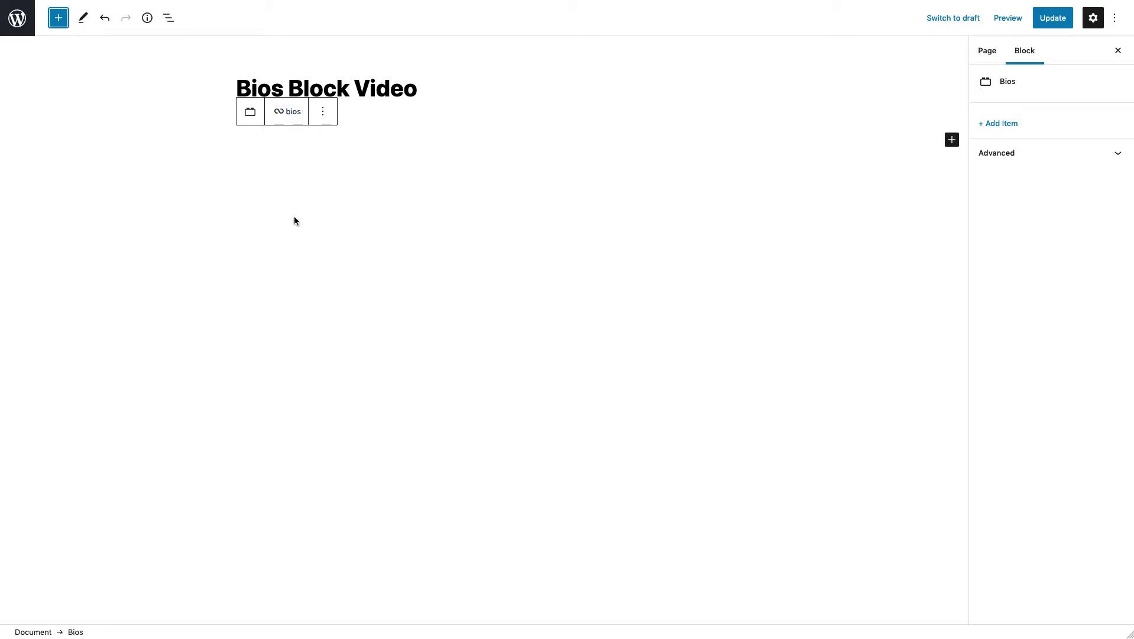
- Add a first item to the Bios block and choose the photo of the man in red glasses as its image
click(288, 114)
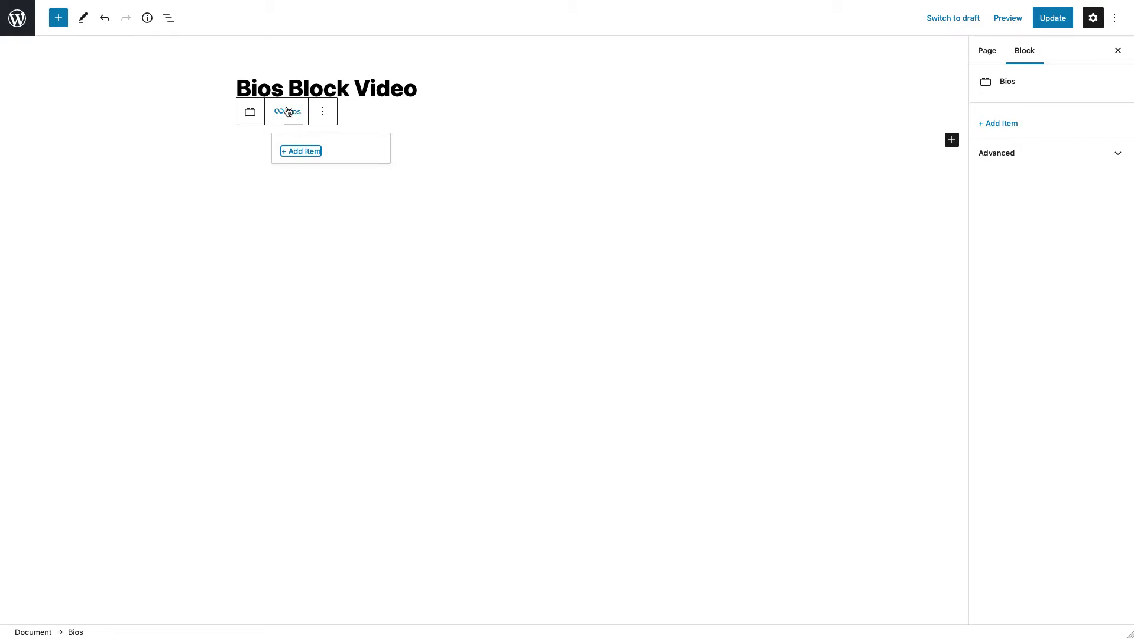
click(302, 150)
click(295, 115)
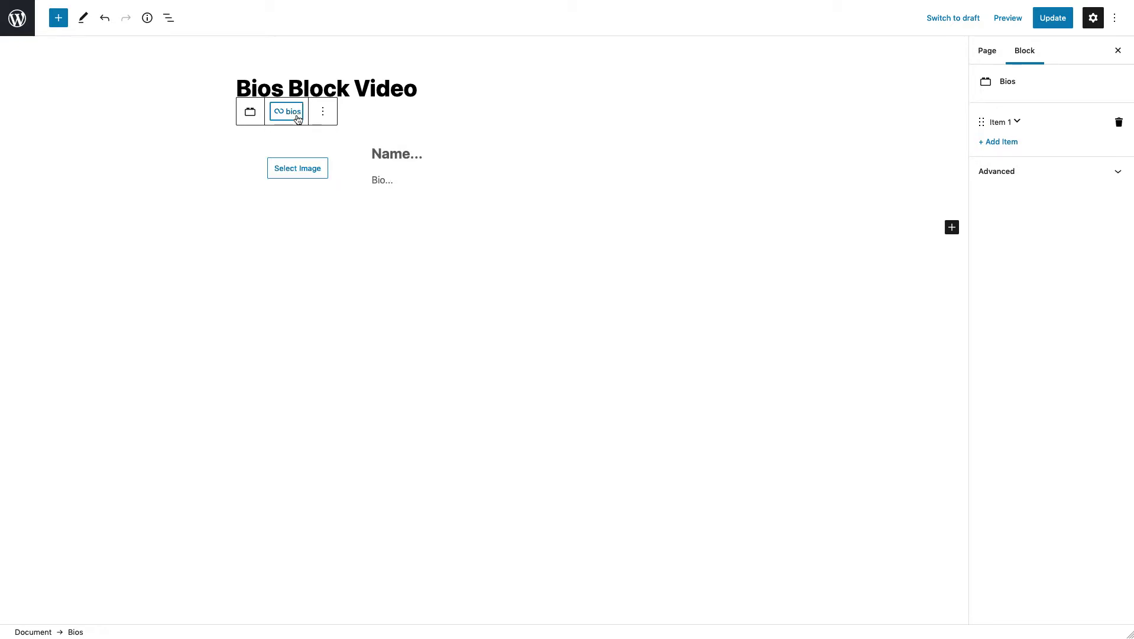
click(299, 169)
click(266, 168)
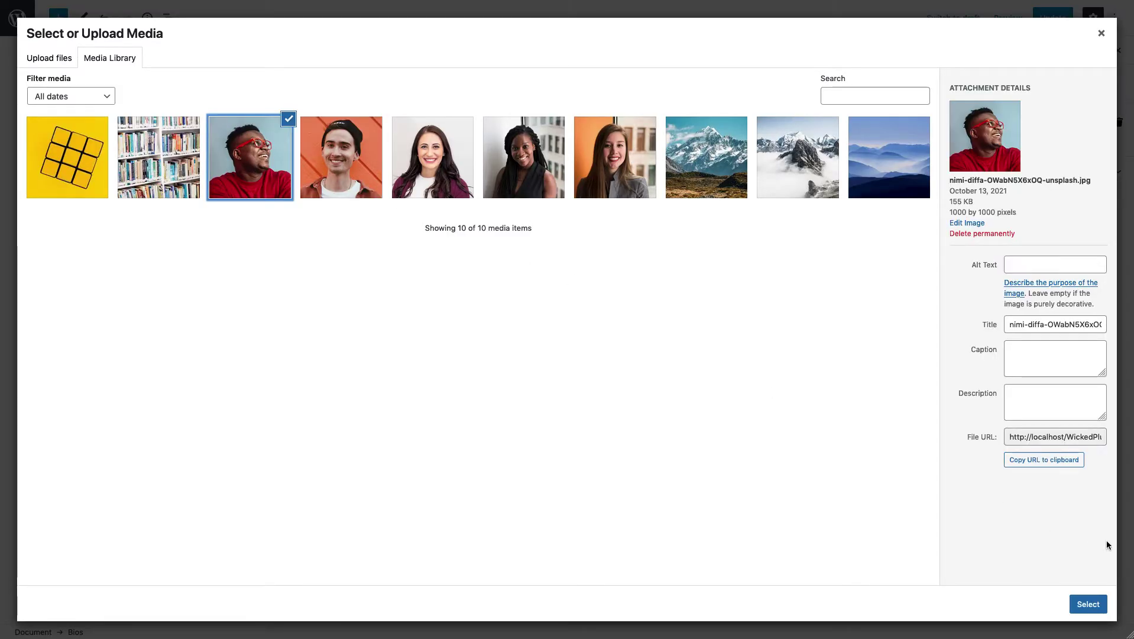
click(1088, 603)
- Enter the person's name in the first bio and paste the "Coret, par digum inter locus sitem" paragraph from the notes as its bio text
text(Matt)
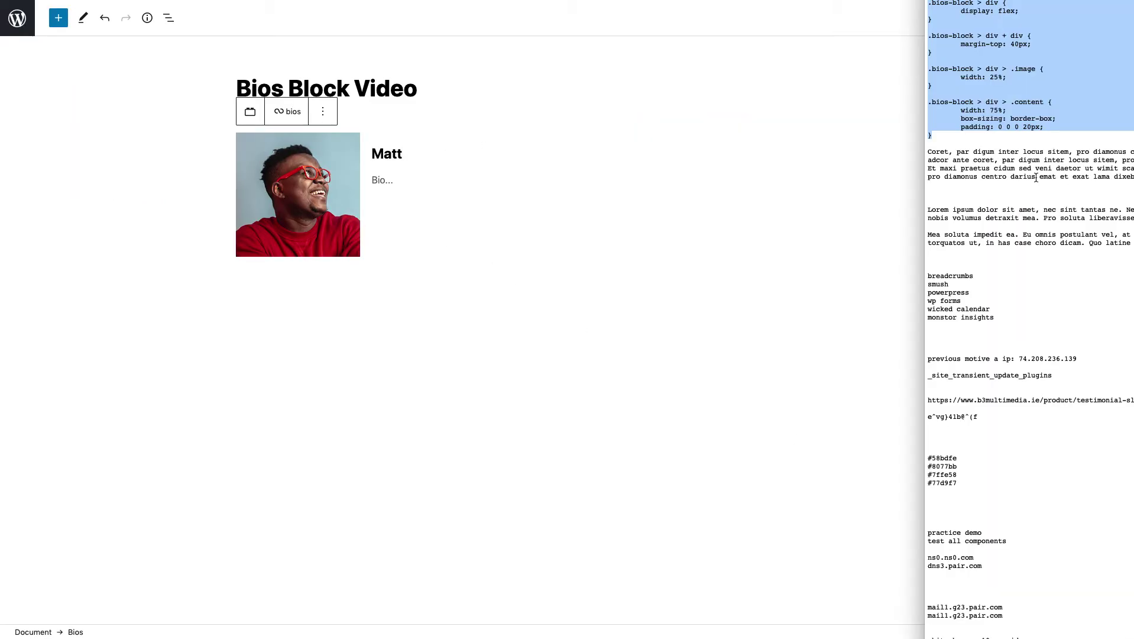
click(1035, 177)
drag(1120, 176, 921, 153)
click(430, 186)
click(408, 180)
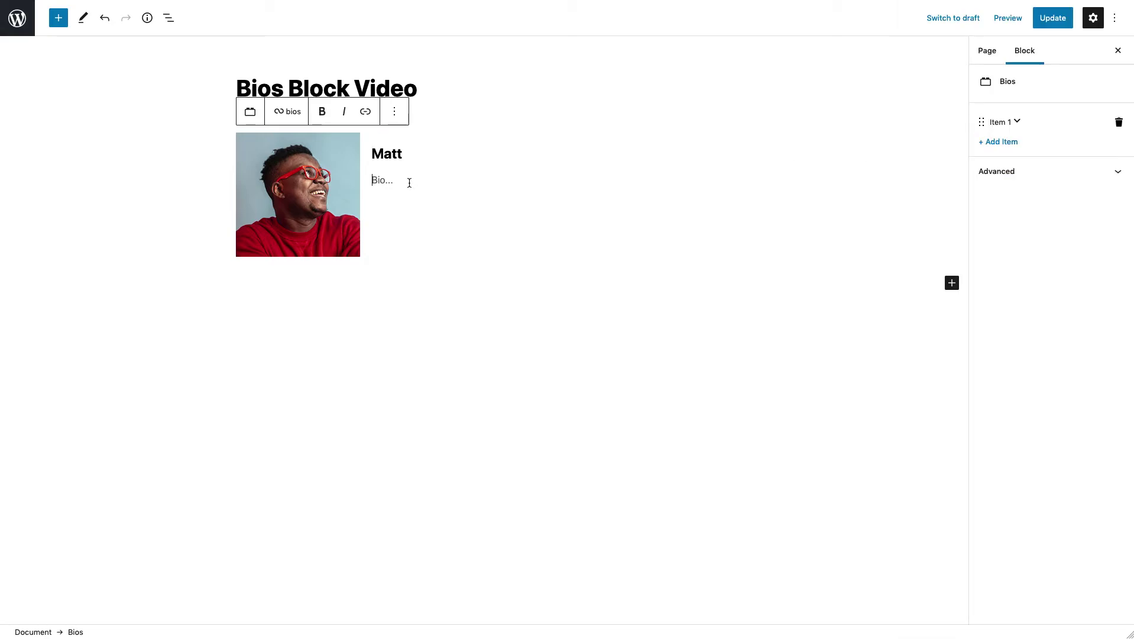
text(Coret, par digum inter locus sitem, pro diamonus centro darius emat et fillibus correndus quam calit prefector. Manilux adcor ante coret, par digum inter locus sitem, pro diamonus centro darius emat et fillibus correndus quam calit prefector. Et maxi praetus cidum sed veni daetor ut wimit scatious vostrud percap silvious. Fratrim vental excidicious mede nos vido pro diamonus centro darius emat et exat lama dixebus.)
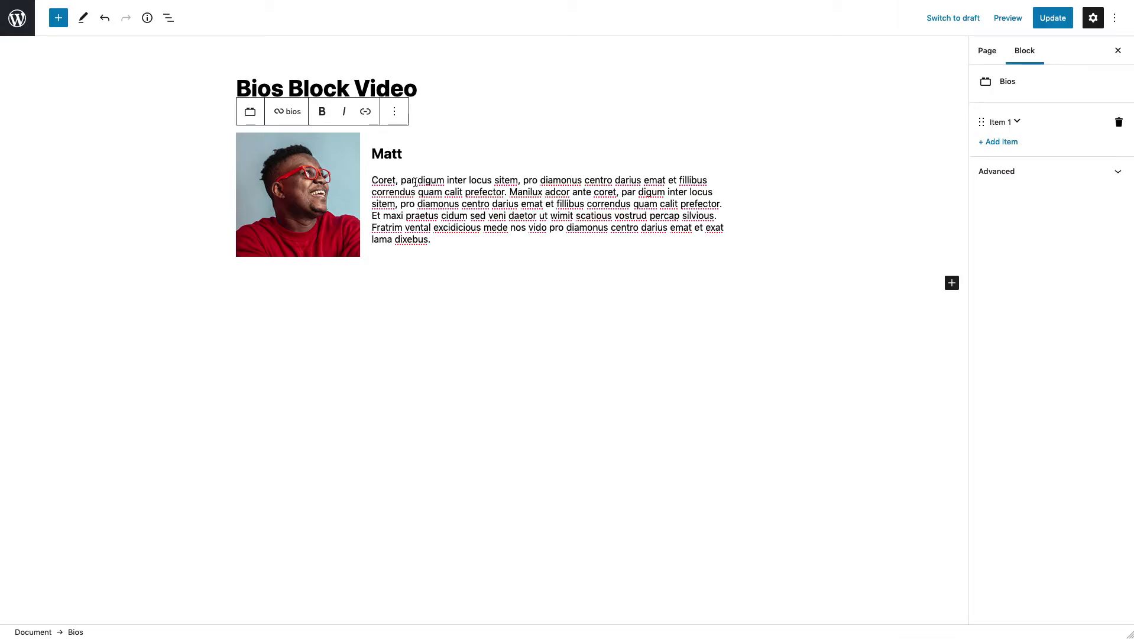
- Add a second bio item and choose the photo of the smiling long-haired woman in the burgundy jacket as its image
click(285, 119)
click(301, 168)
click(301, 319)
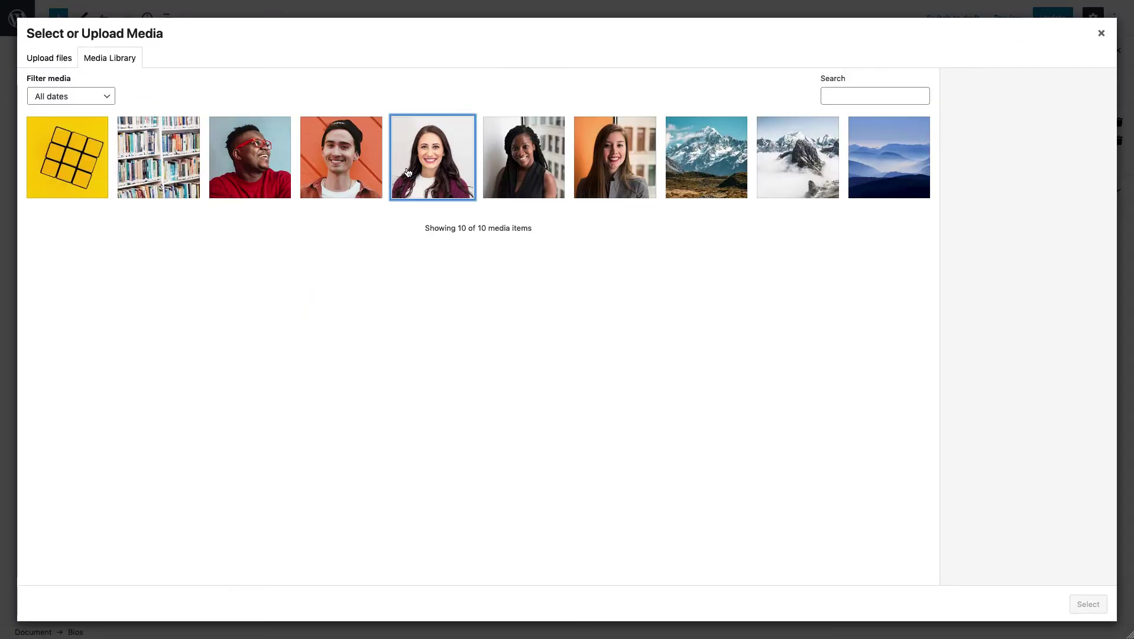
click(408, 172)
click(1088, 603)
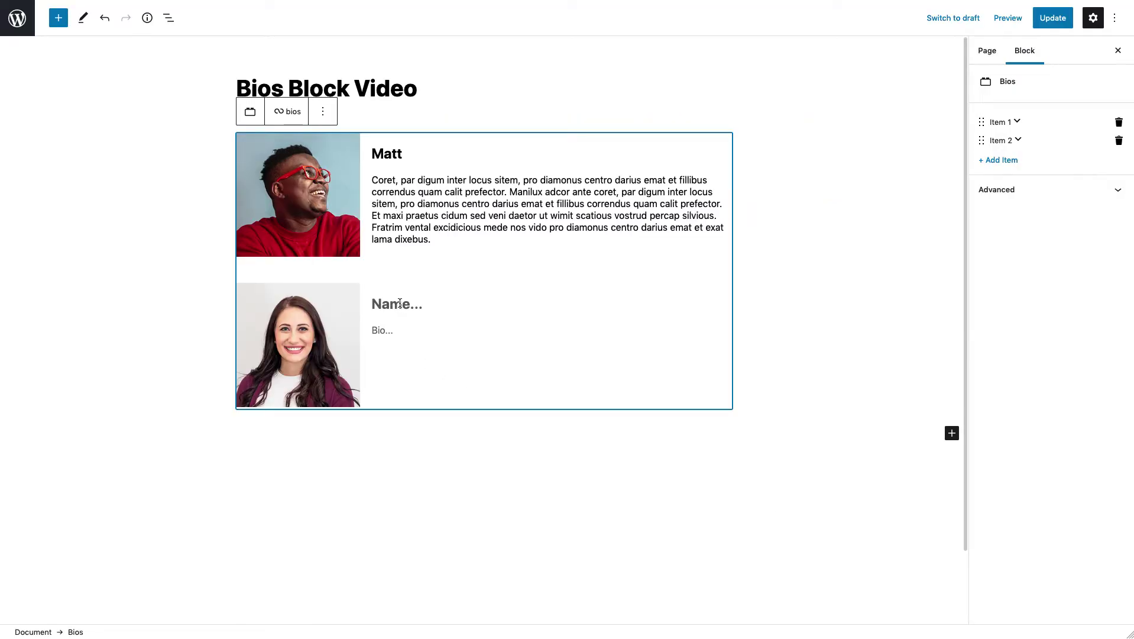
- Enter the person's name in the second bio
click(399, 303)
scroll(397, 301, down, 2)
text(Ashley)
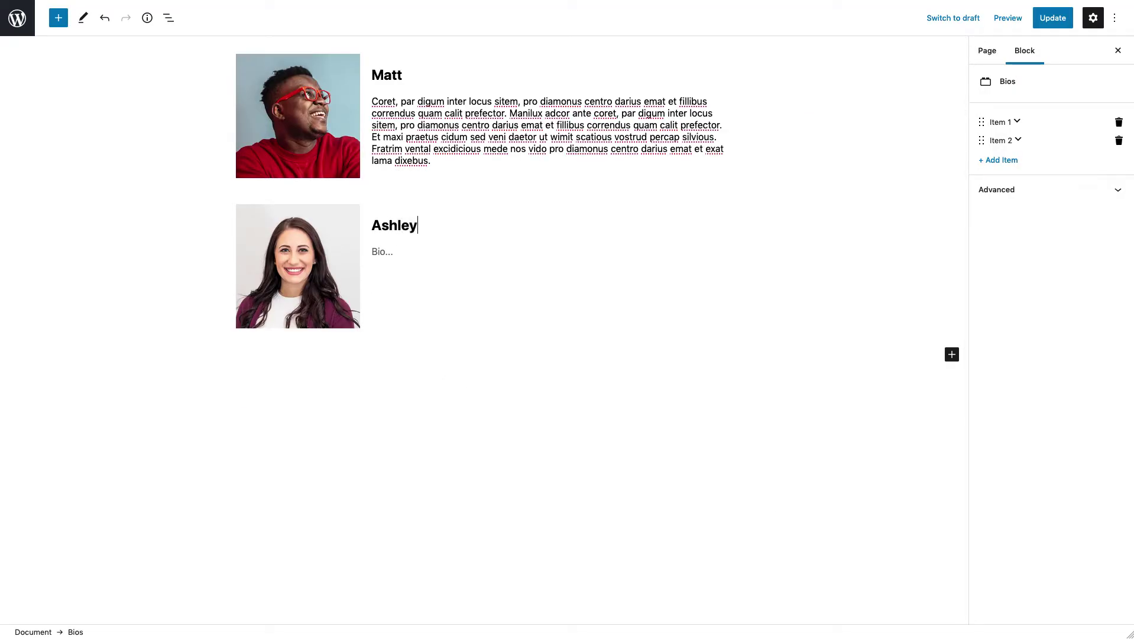
scroll(397, 301, up, 2)
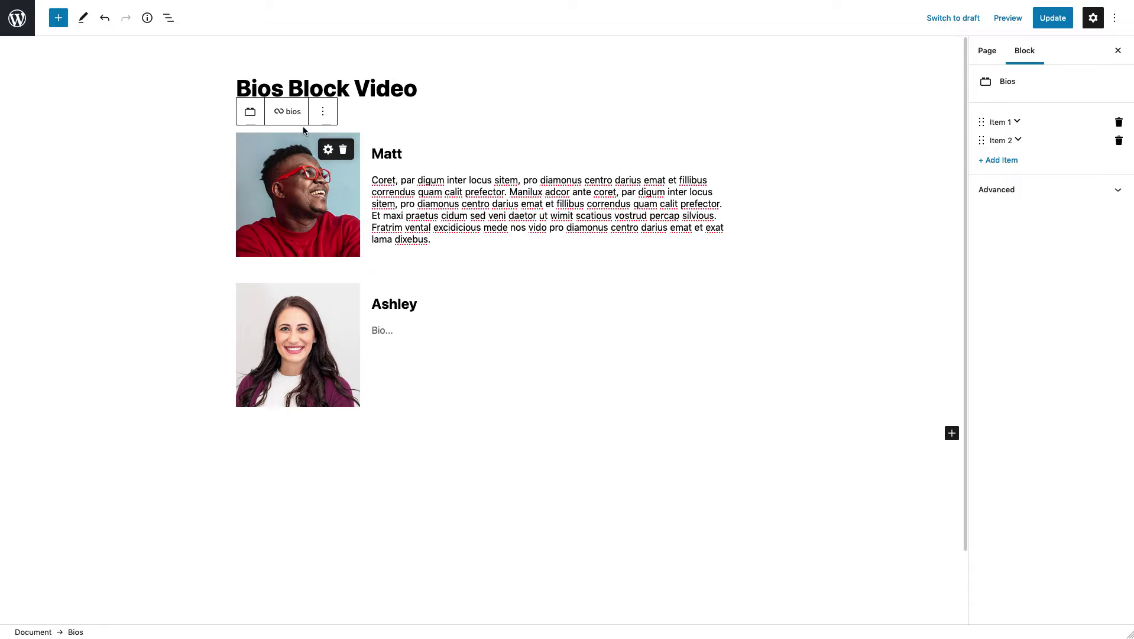
- Move the second bio above the first one and delete it from the Bios block
click(295, 118)
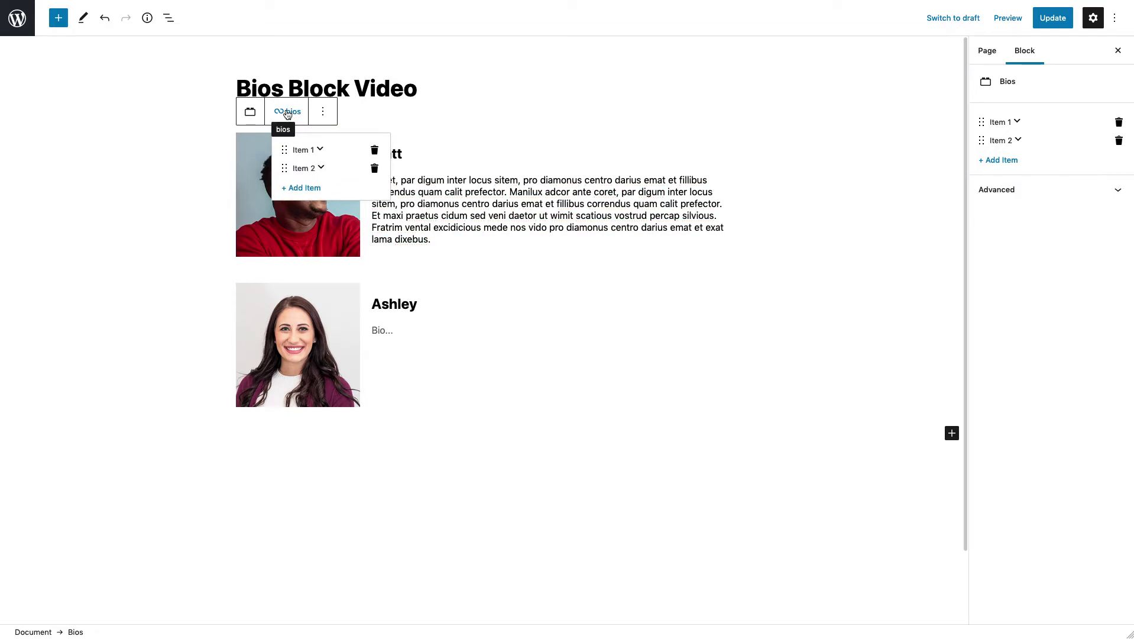
mouse_move(285, 168)
mouse_down()
mouse_move(286, 144)
mouse_move(285, 176)
mouse_up()
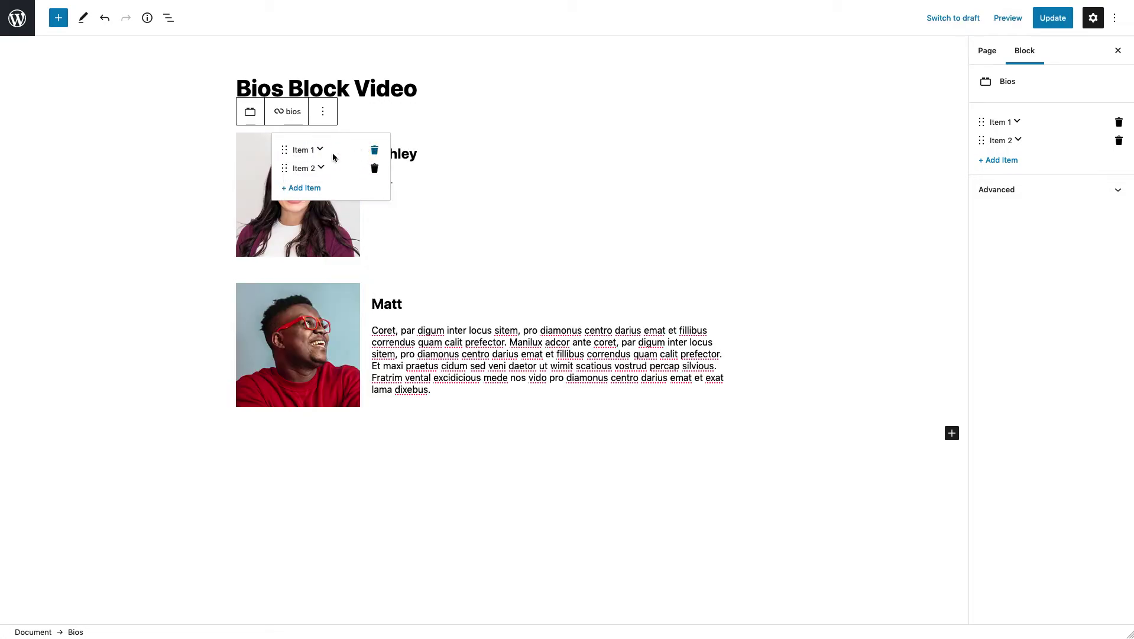
click(375, 152)
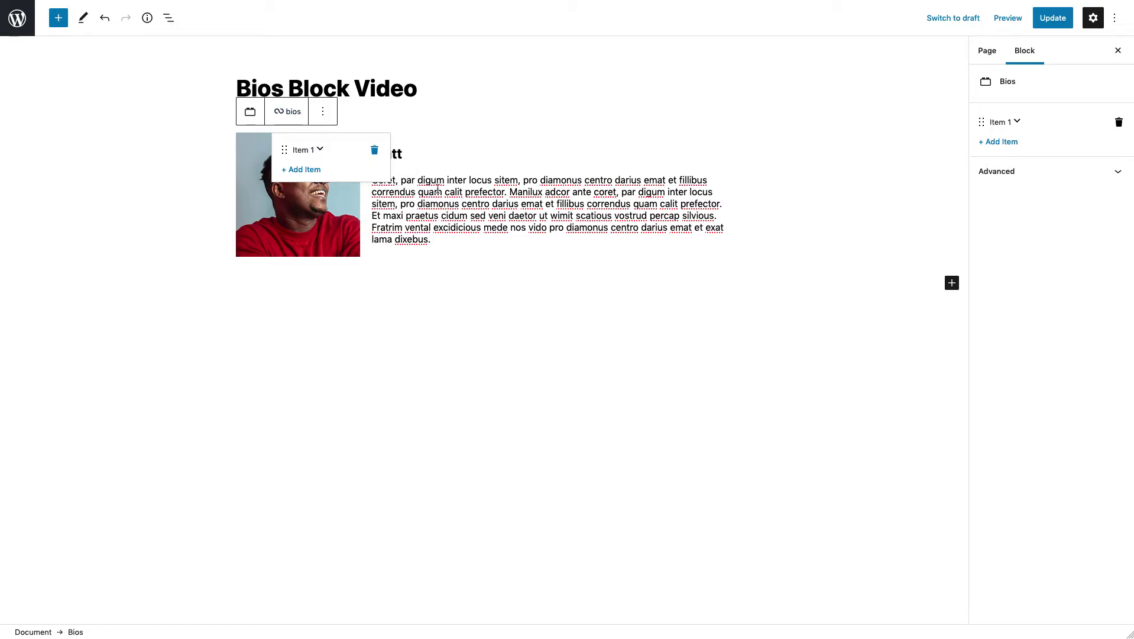
click(473, 208)
mouse_move(330, 149)
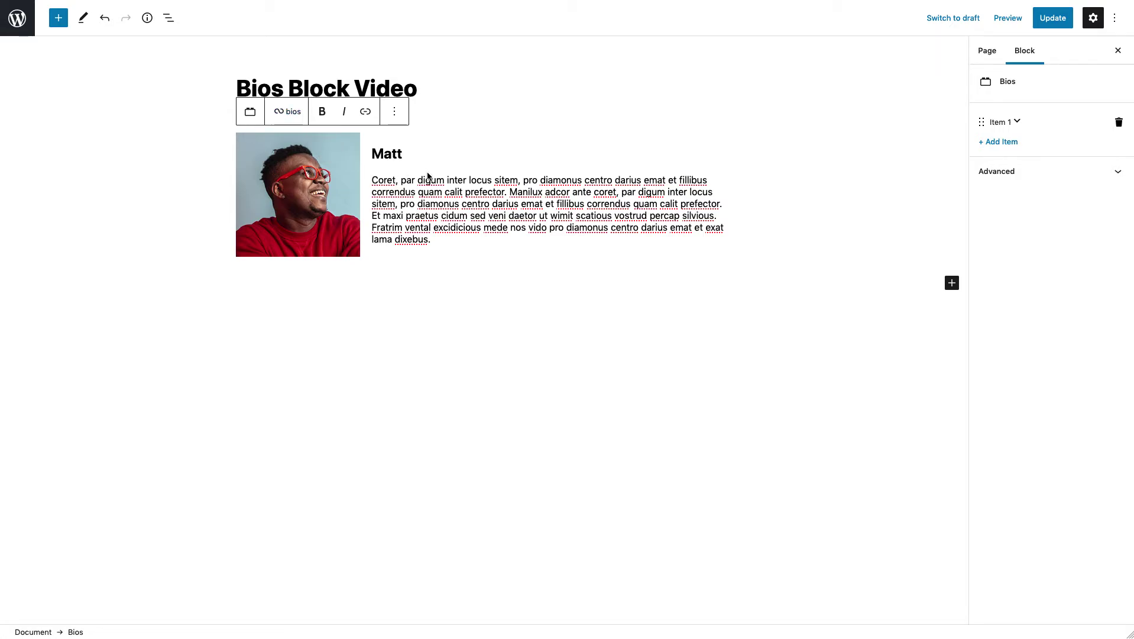
- Add two more items to the Bios block and move the third item above the second
click(291, 113)
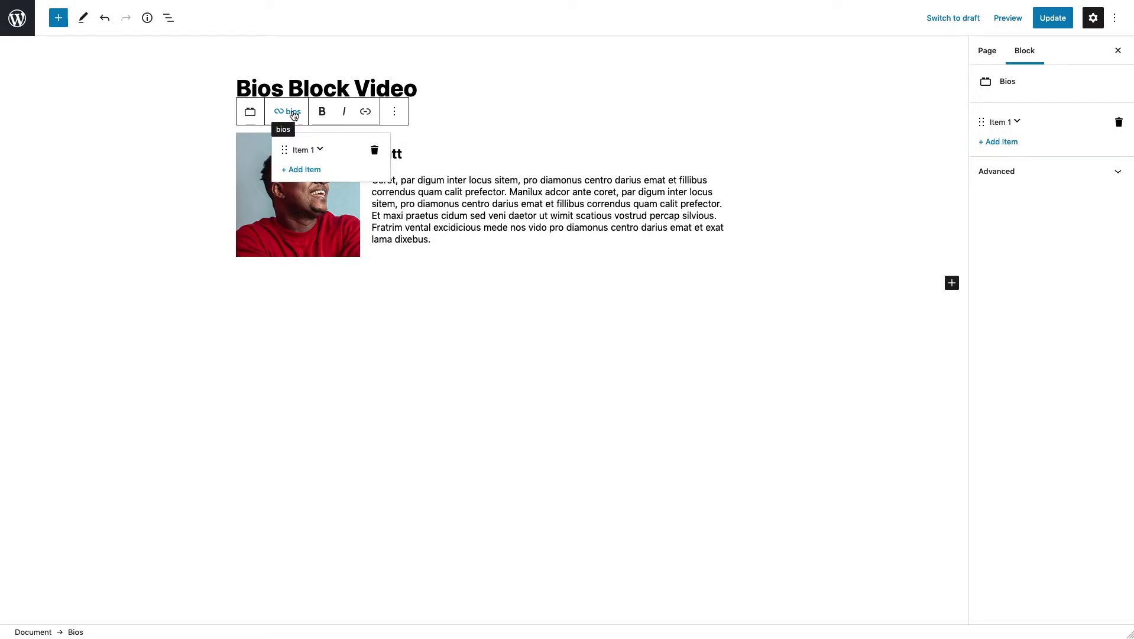
click(313, 170)
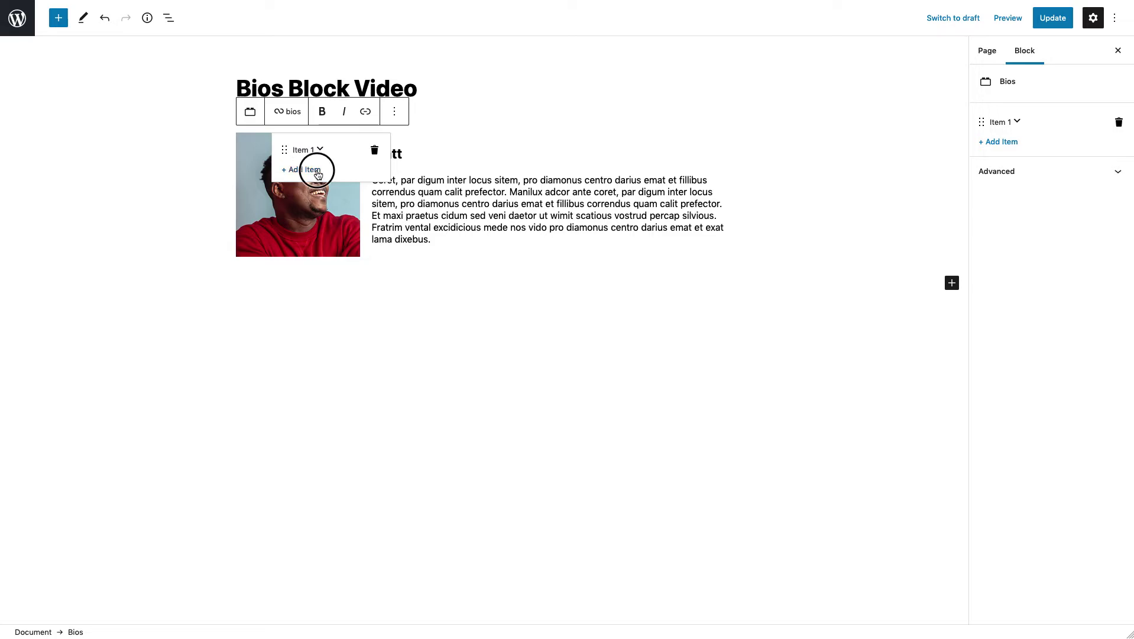
click(311, 187)
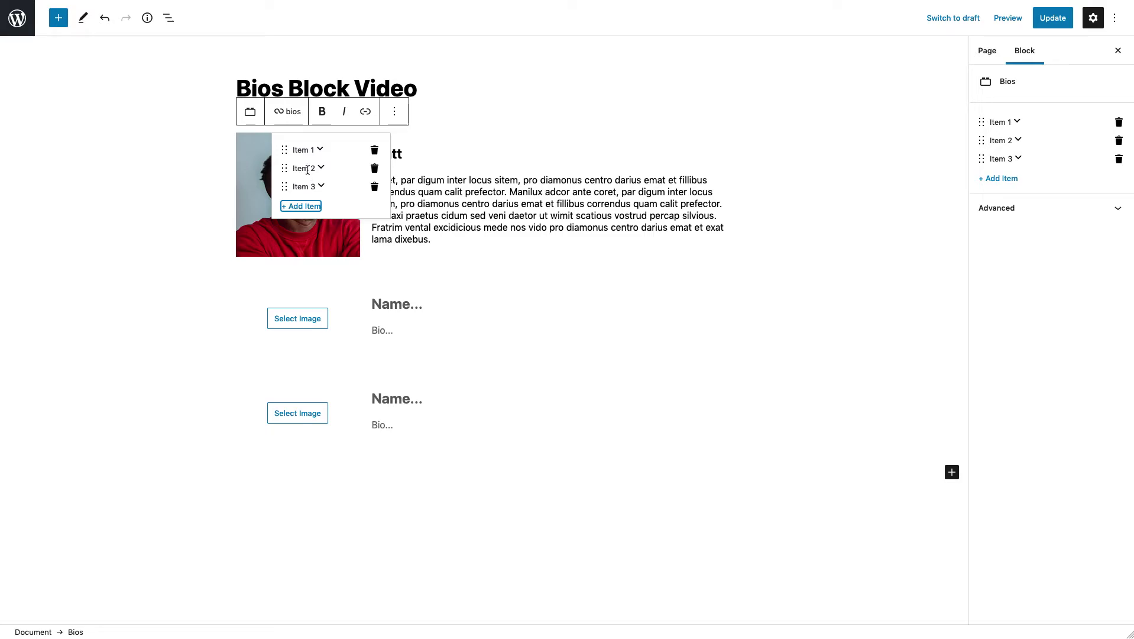
drag(285, 186, 295, 167)
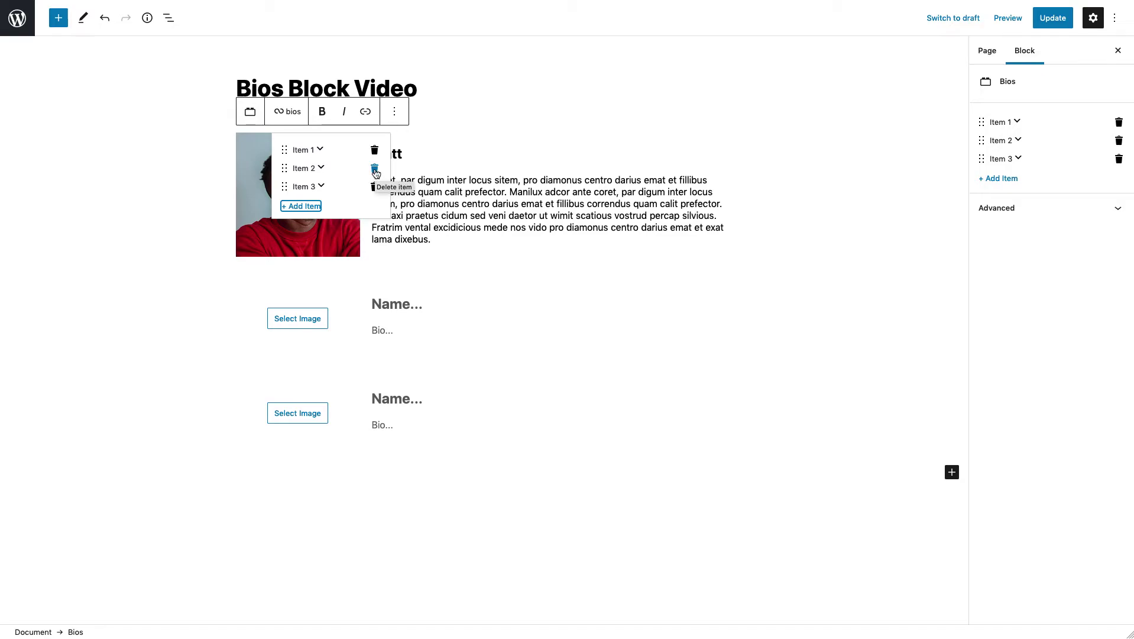
click(496, 203)
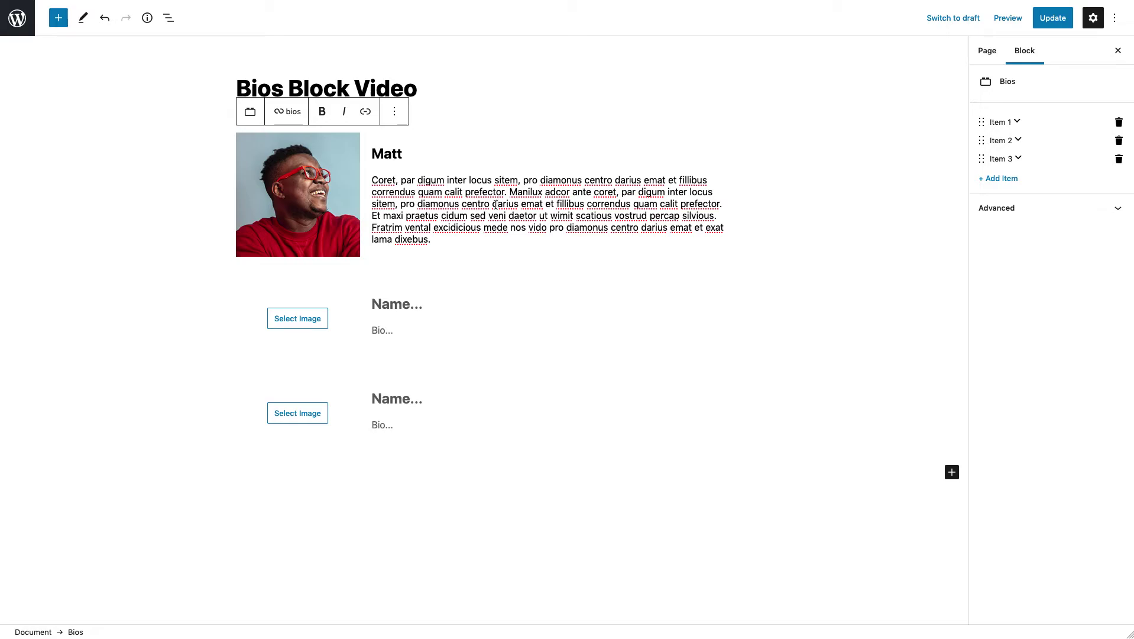
- Switch to Wicked Block Builder and set the label of the bios Repeater in the editor view to "Bios"
click(1043, 27)
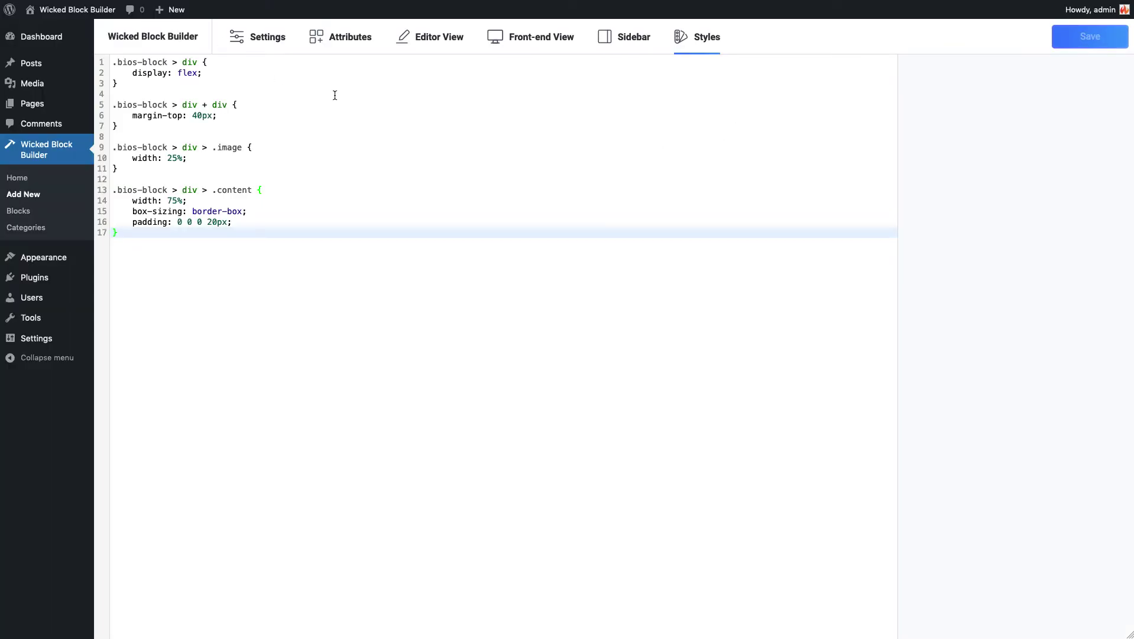
click(453, 45)
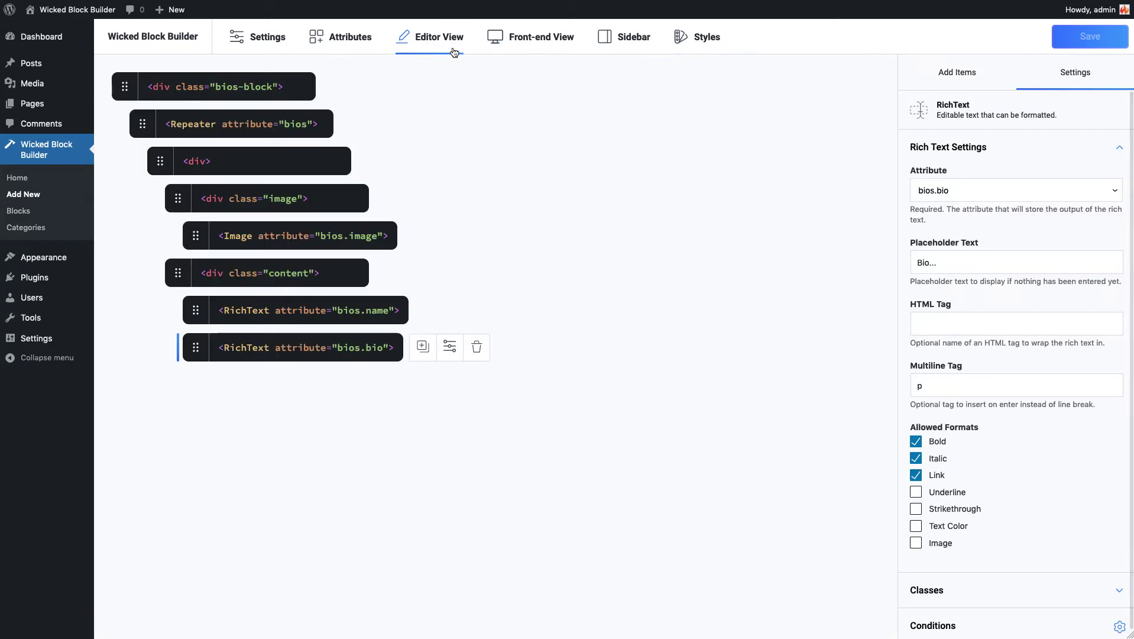
click(202, 129)
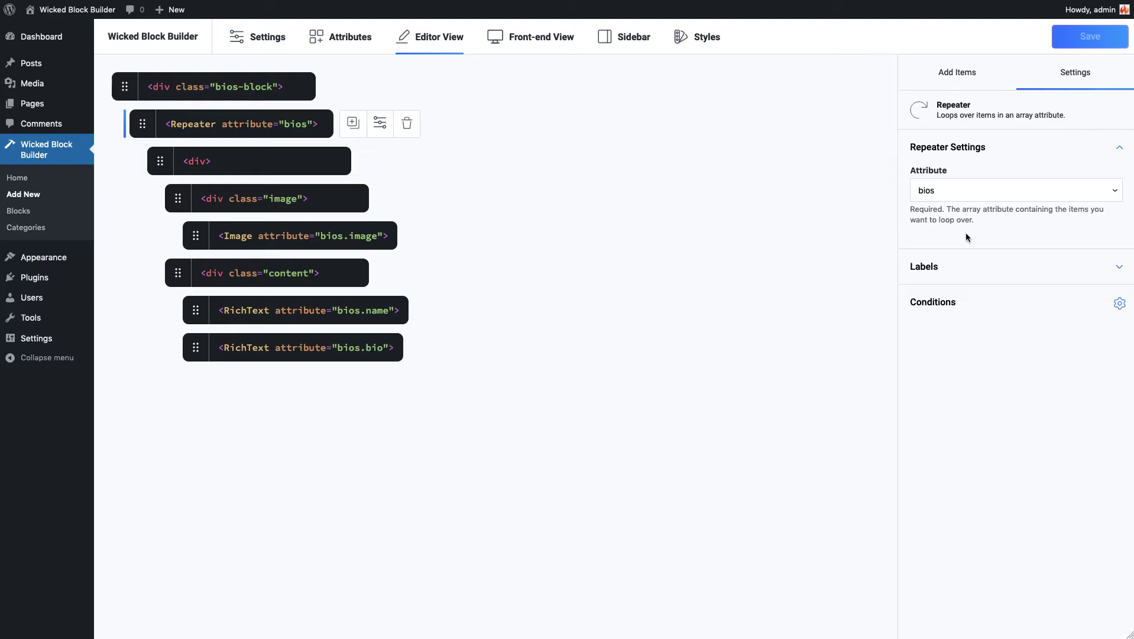
click(926, 268)
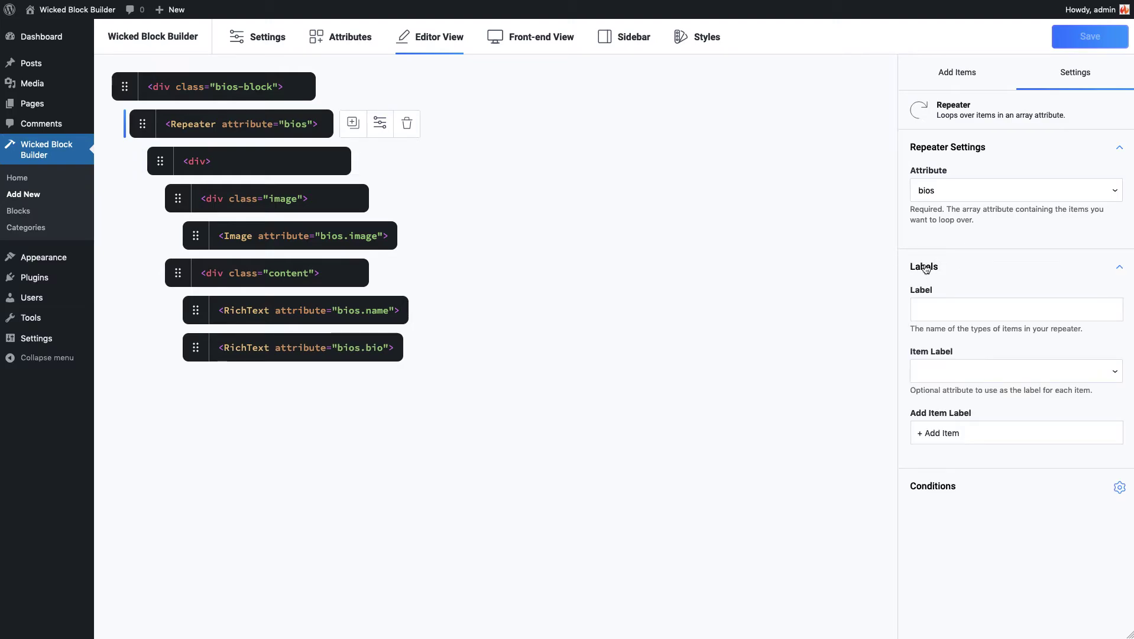
click(942, 310)
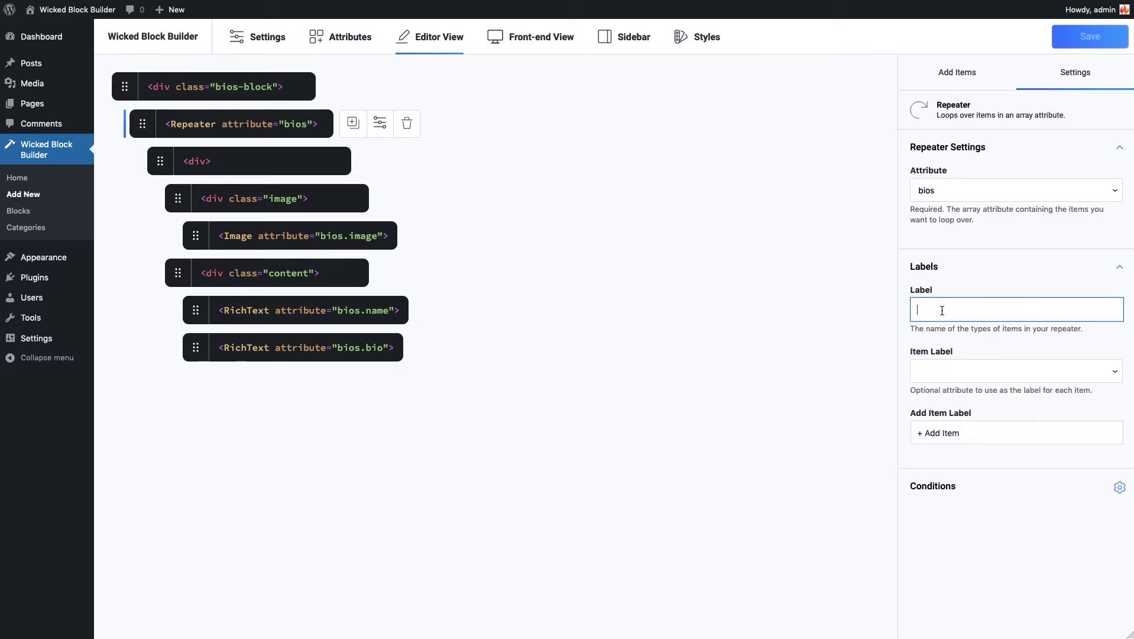
text(Bios)
- Use bios.name as the Repeater's item label, set its add item label to "+ Add Bio" and save the block
click(946, 375)
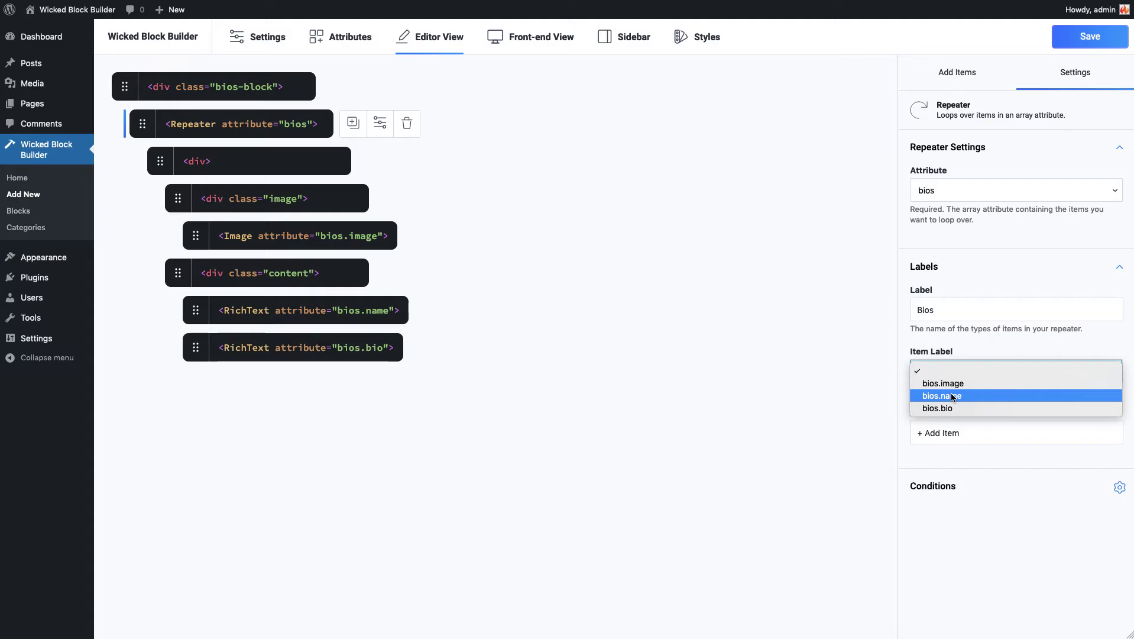
click(952, 396)
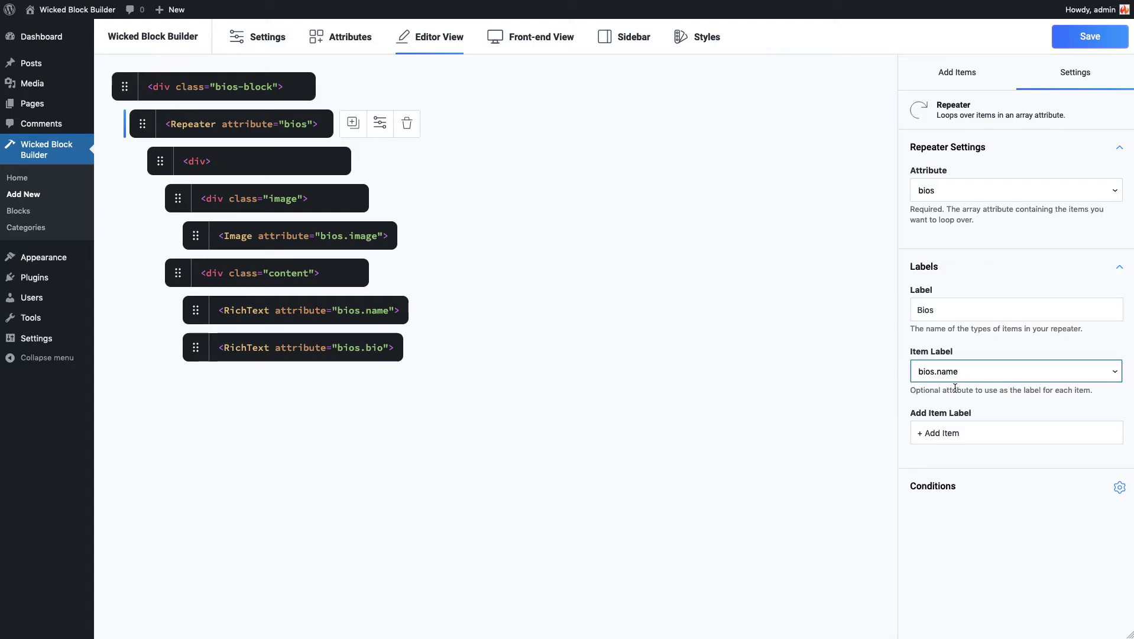
drag(942, 432, 977, 432)
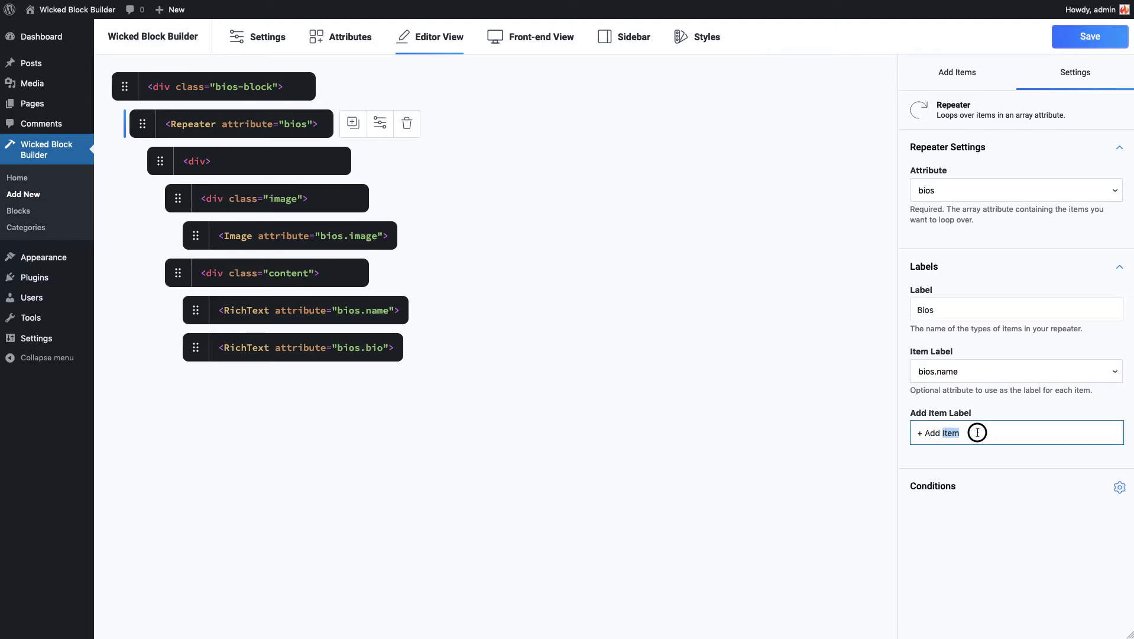
text(Bio)
click(1083, 38)
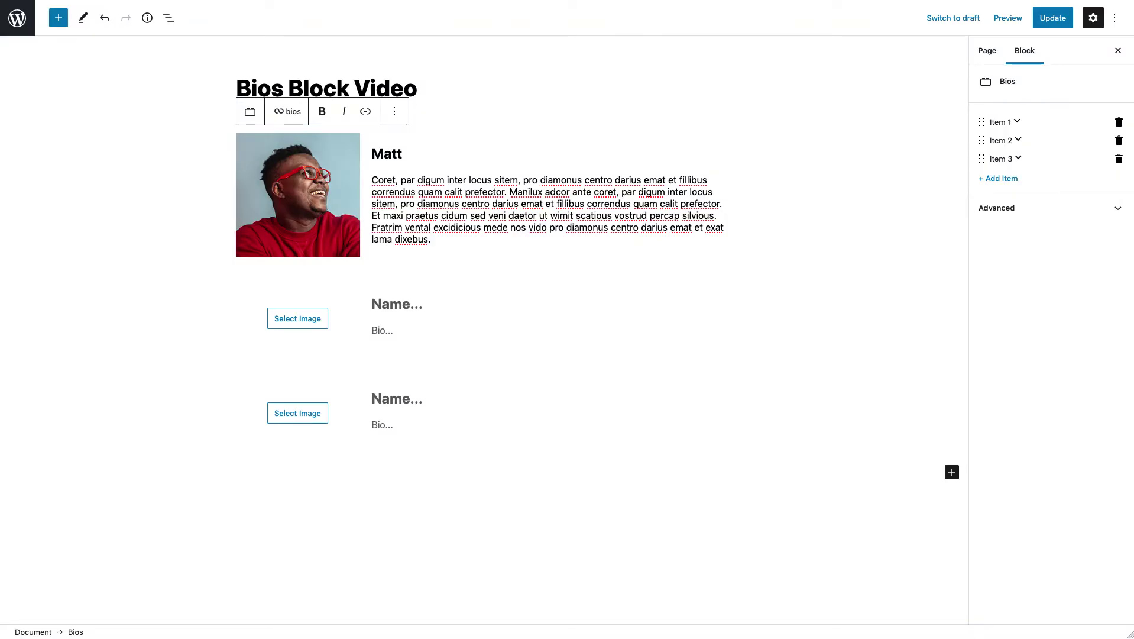
- Update the Bios Block Video page, reload it and show the Bios block's item list
click(1048, 19)
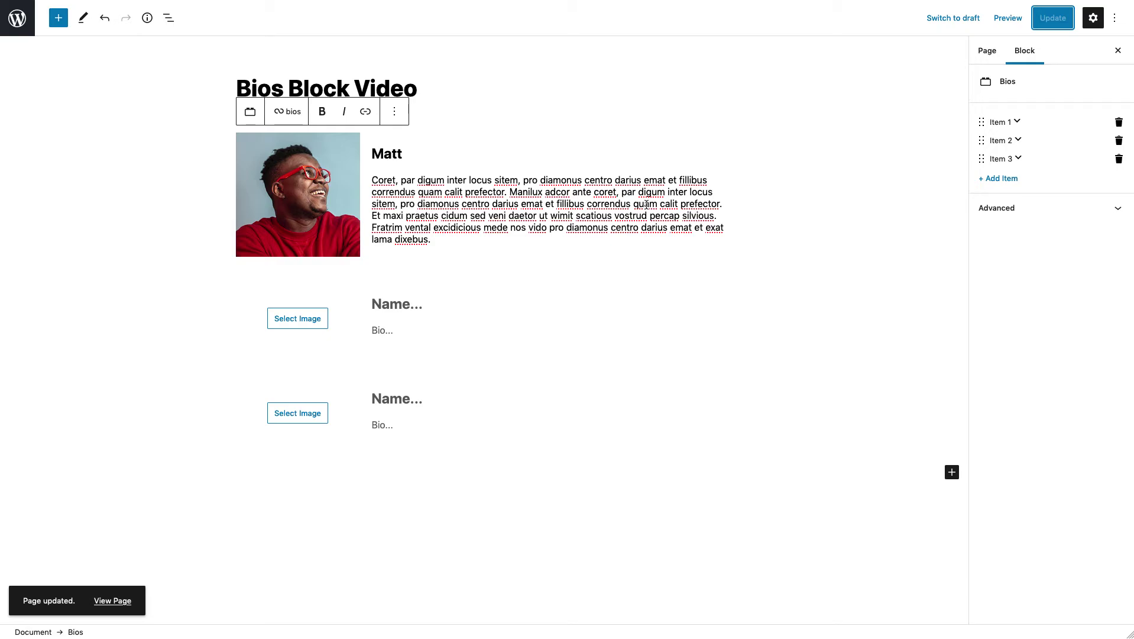
key(super+r)
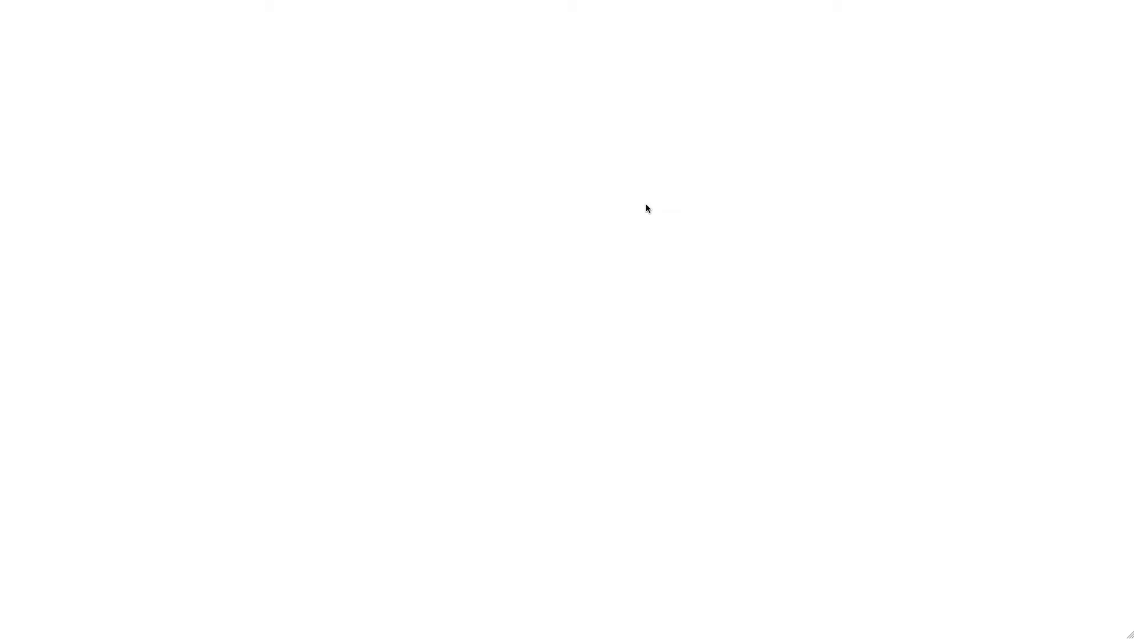
click(412, 206)
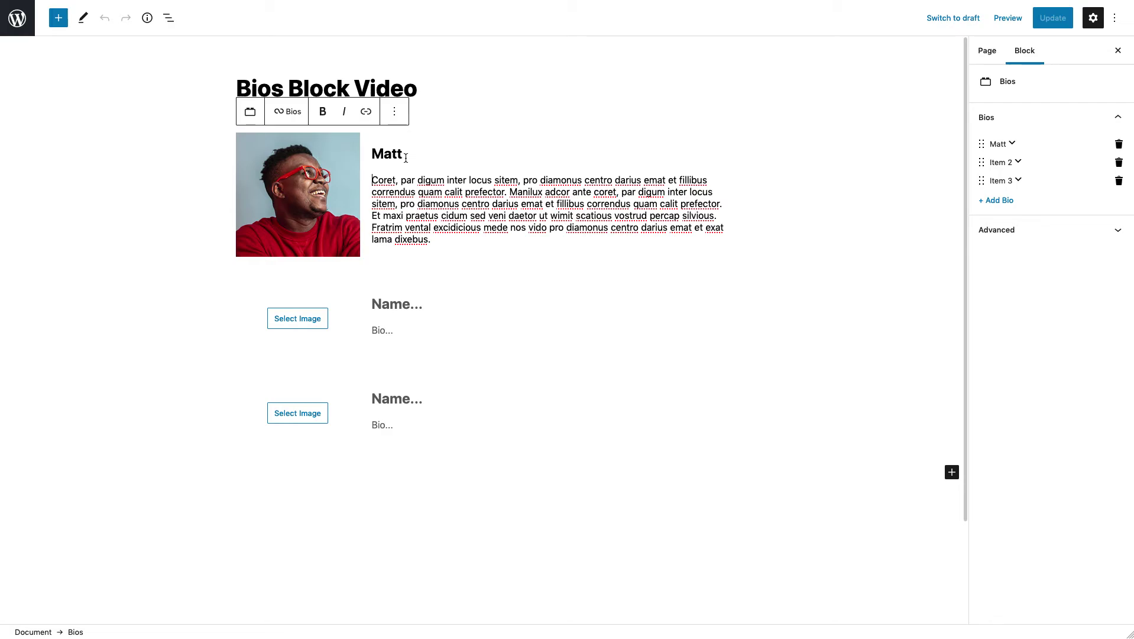
click(292, 116)
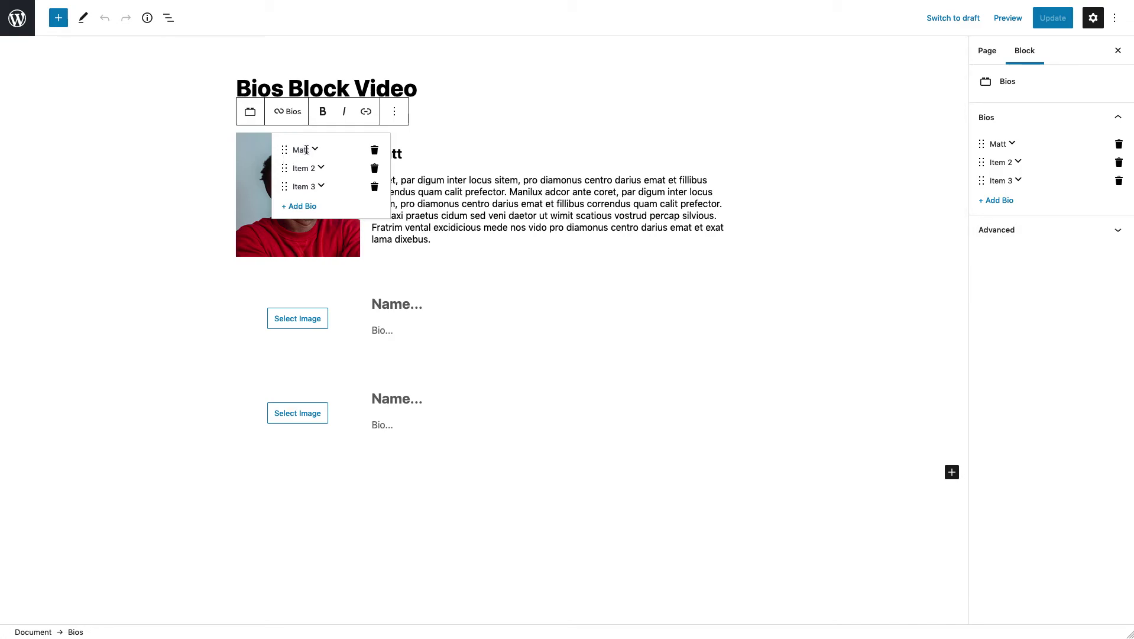
- Enter the people's names in the second and third bios
click(399, 306)
text(Ashley)
click(391, 399)
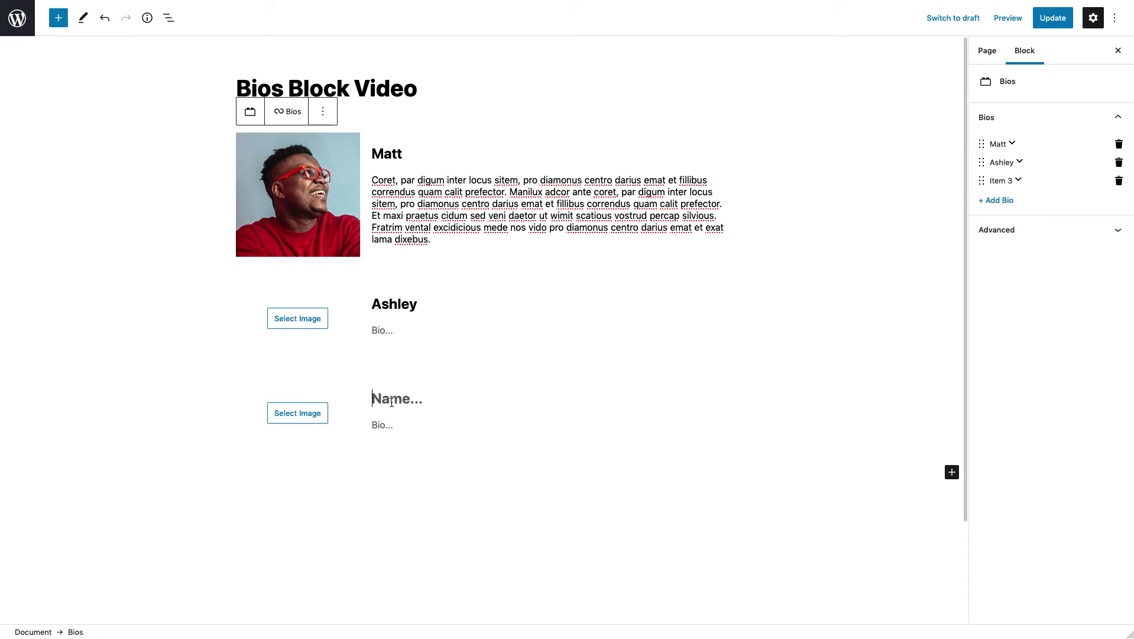
text(Jeff)
- Move the third bio up to second place in the Bios block and delete it
click(293, 111)
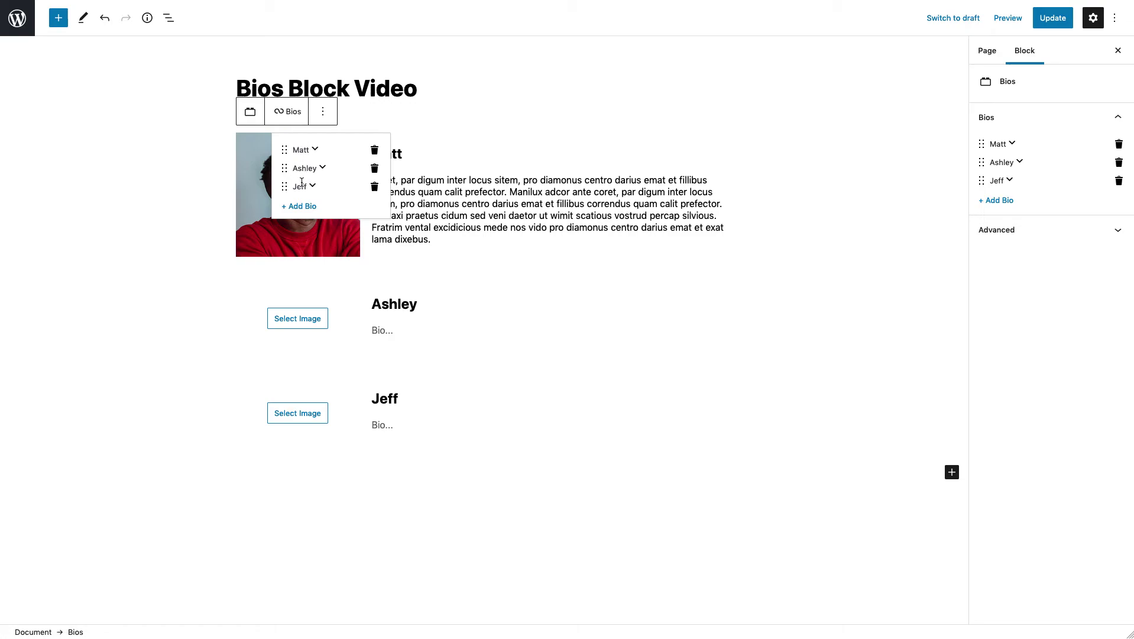
drag(286, 187, 287, 169)
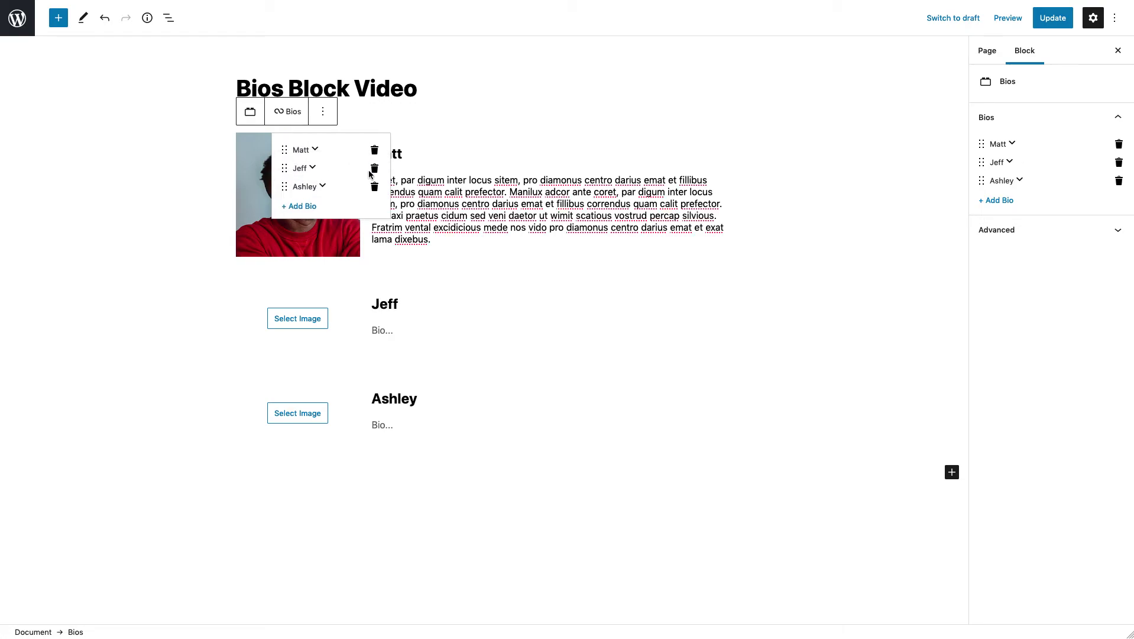
click(375, 169)
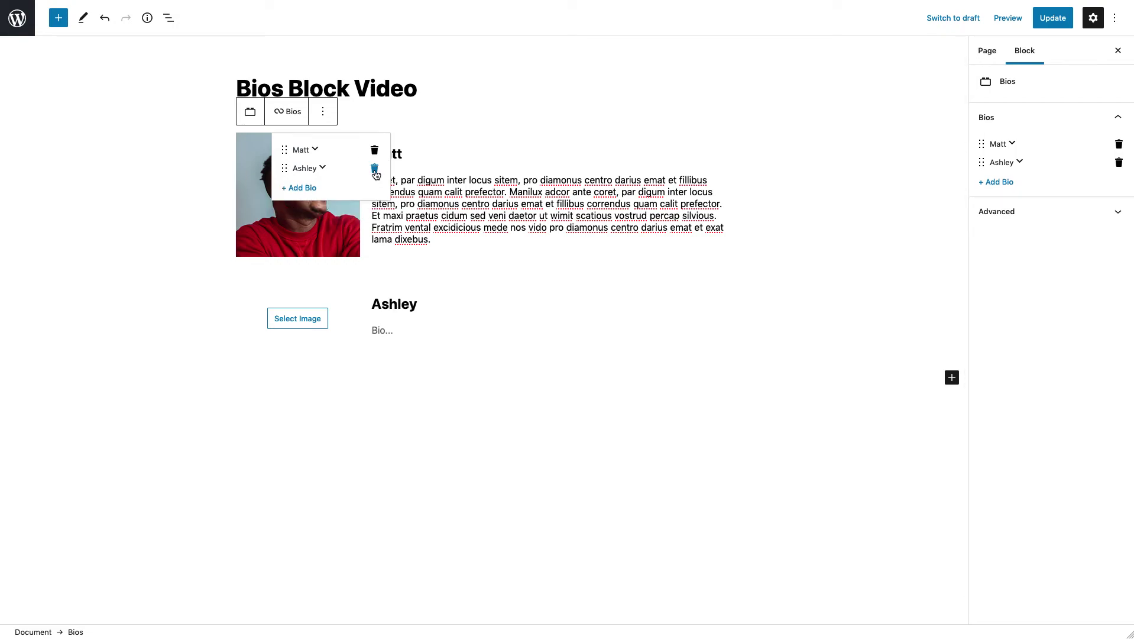
click(507, 215)
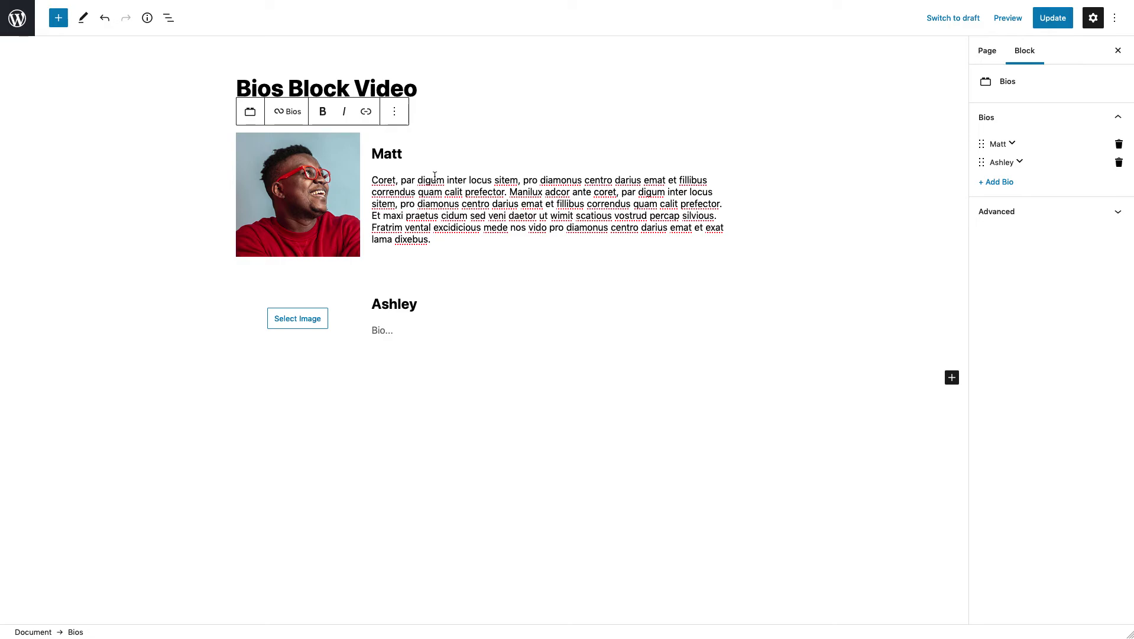
- Remove the Bios block from the page and insert a fresh one found by searching for "bio"
click(395, 112)
click(413, 372)
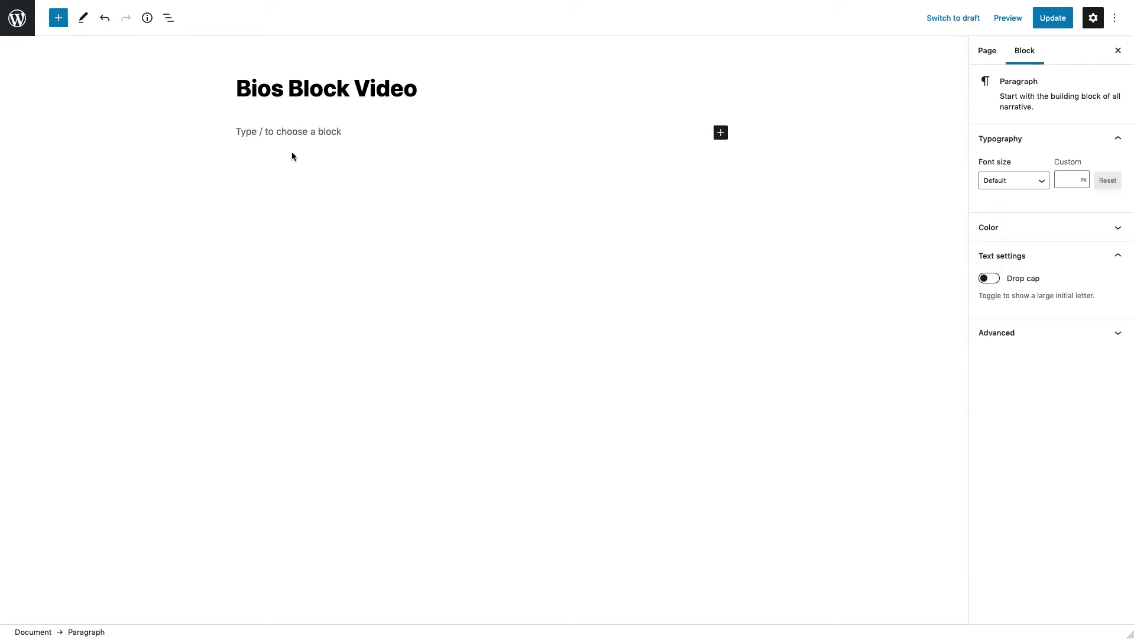
click(58, 19)
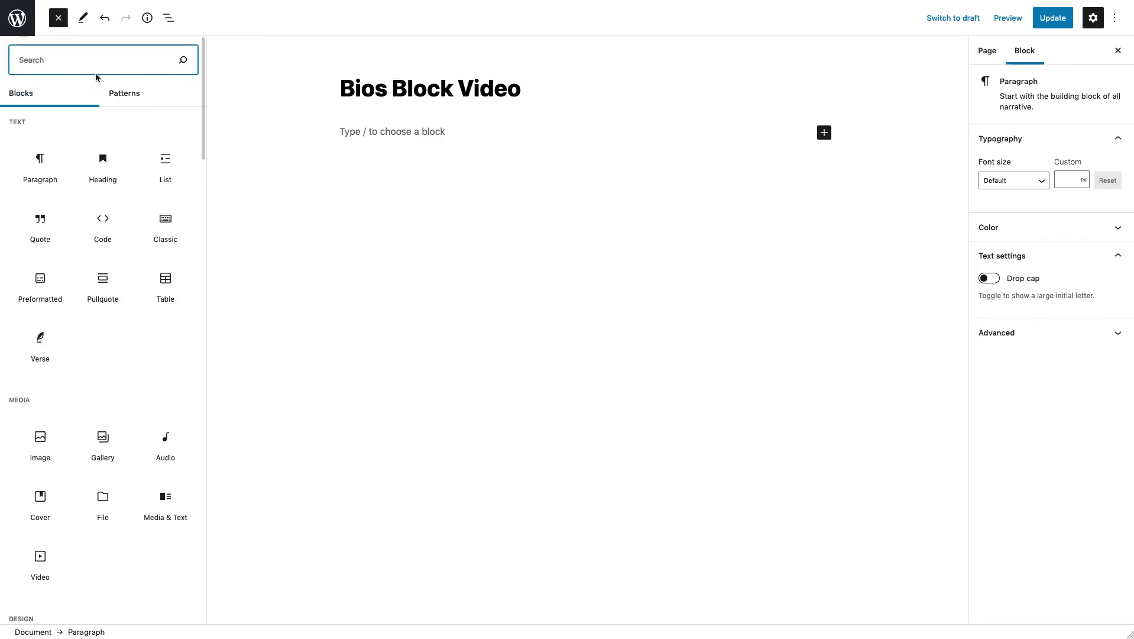
text(bio)
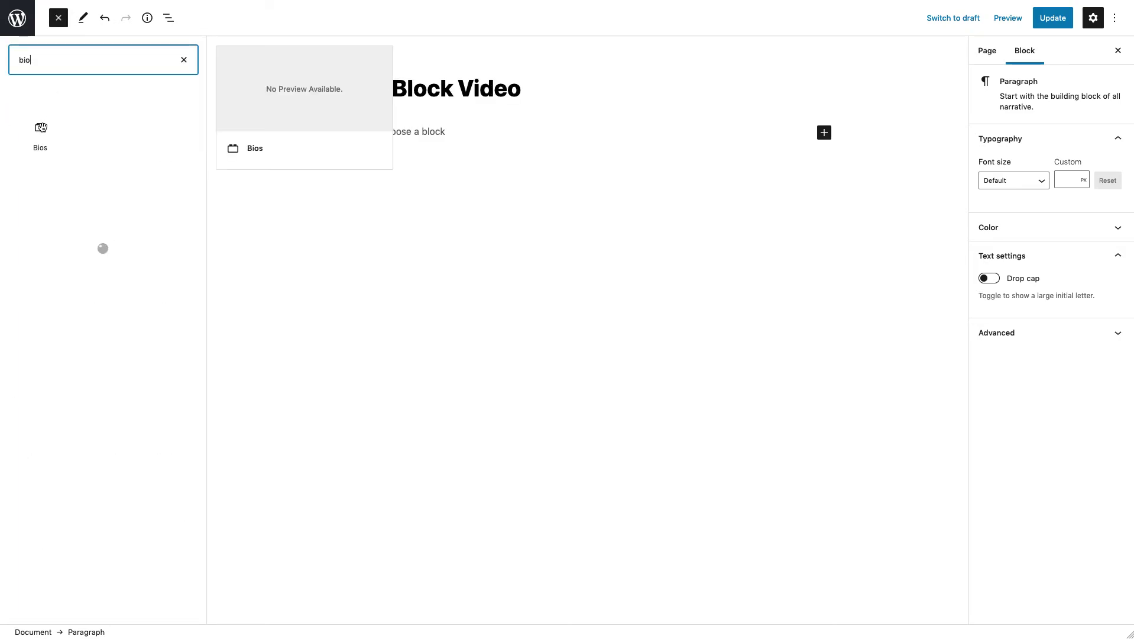
click(41, 127)
click(58, 17)
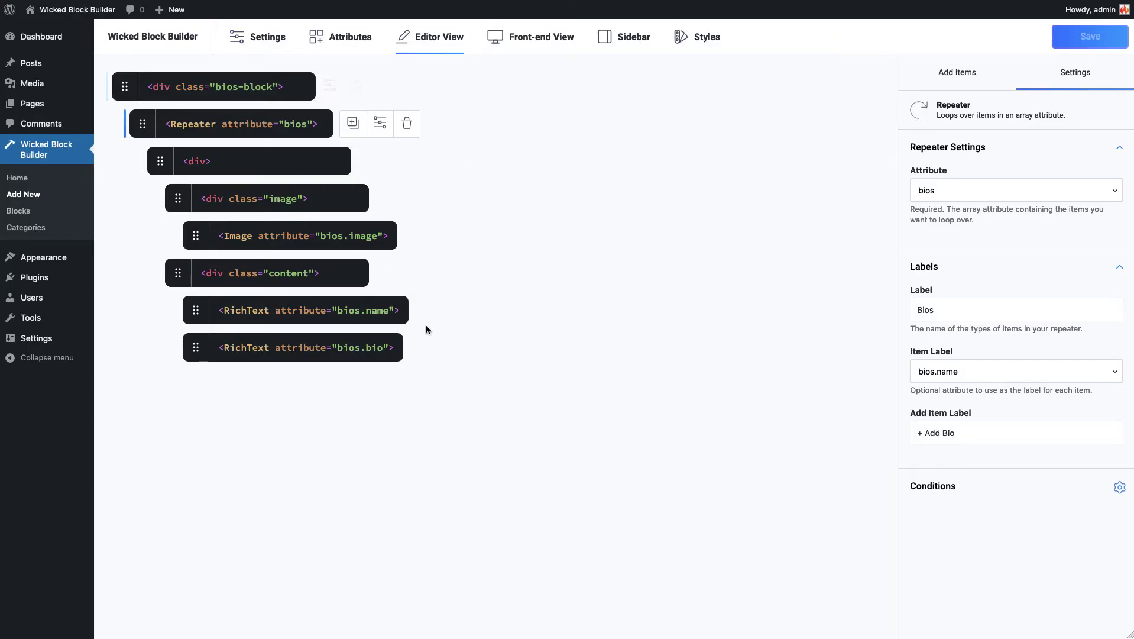
- In Wicked Block Builder, add a Div above the Repeater inside the bios-block div and open its settings
click(950, 81)
drag(1008, 176, 147, 119)
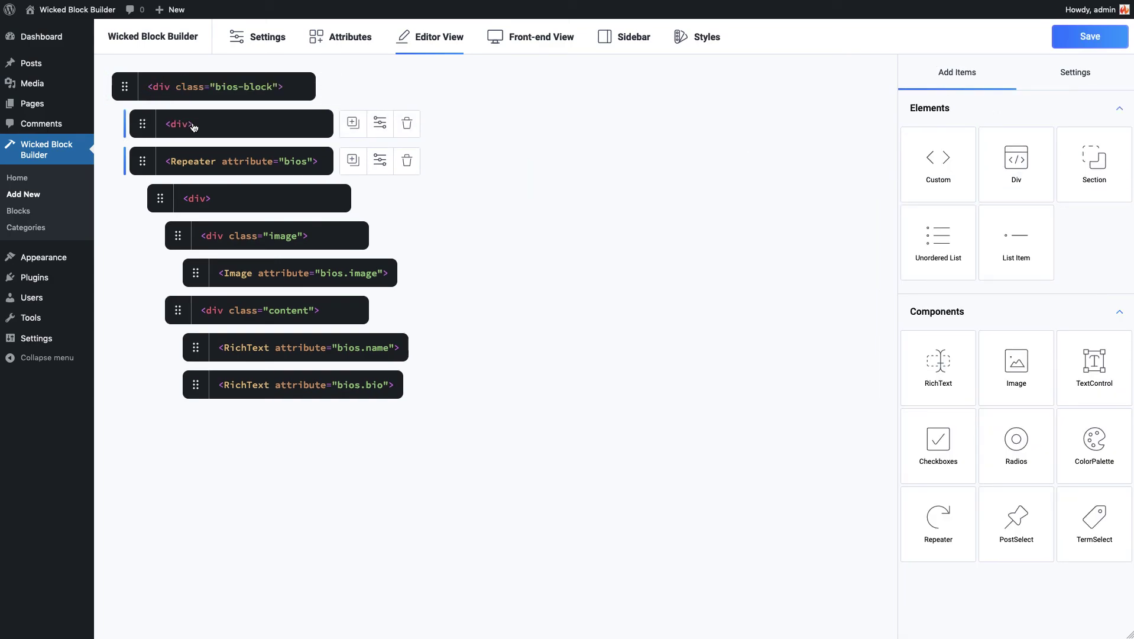
click(230, 120)
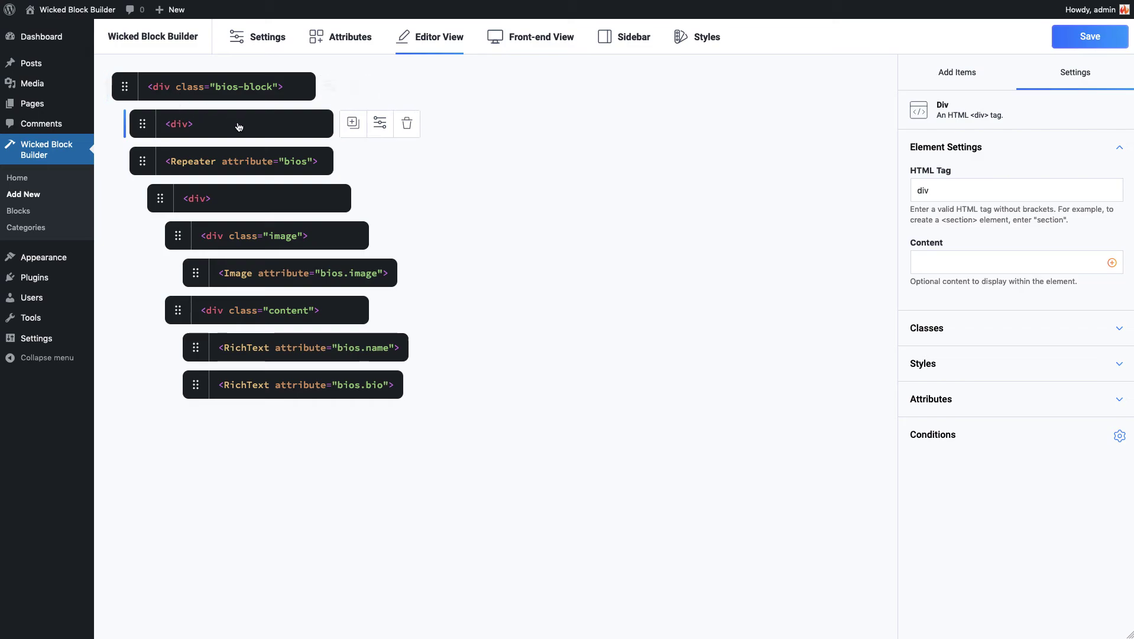
- Set the new Div's content to "Click the Bios menu in the toolbar to add a bio."
click(944, 262)
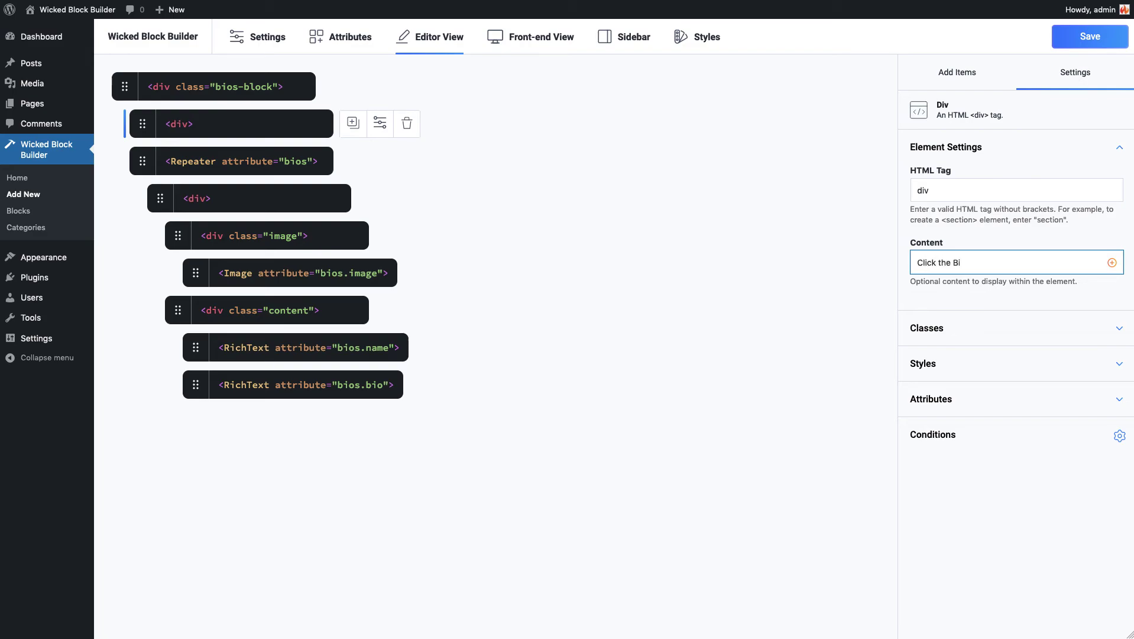
text(r to add a bio.)
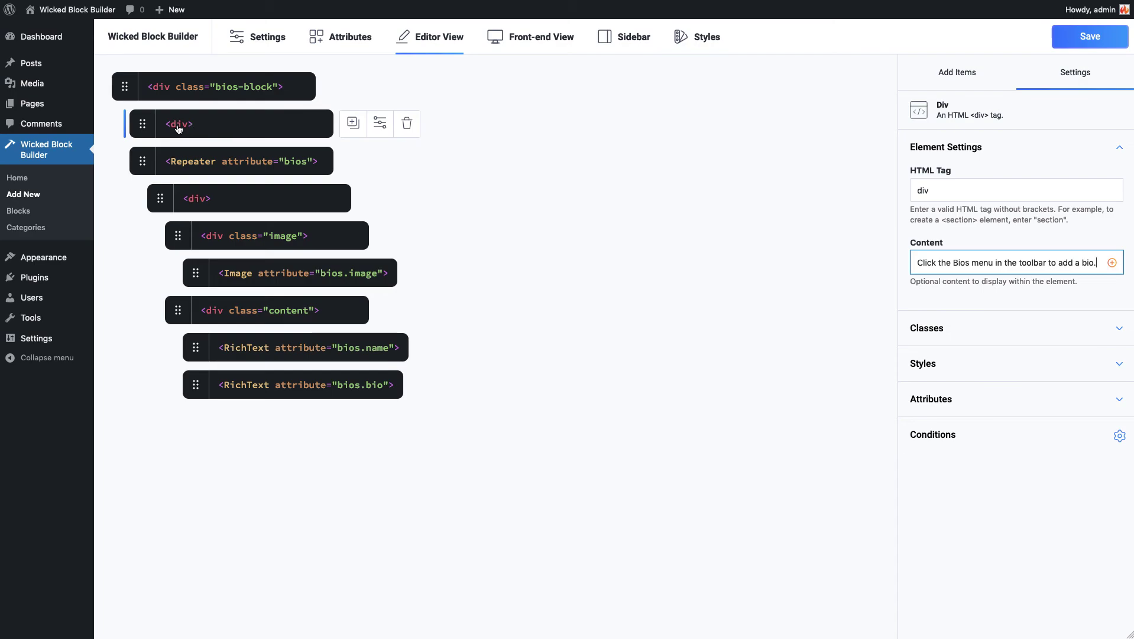
- Add a condition to the Div so it is output only when attributes.bios._length is less than 1
click(949, 436)
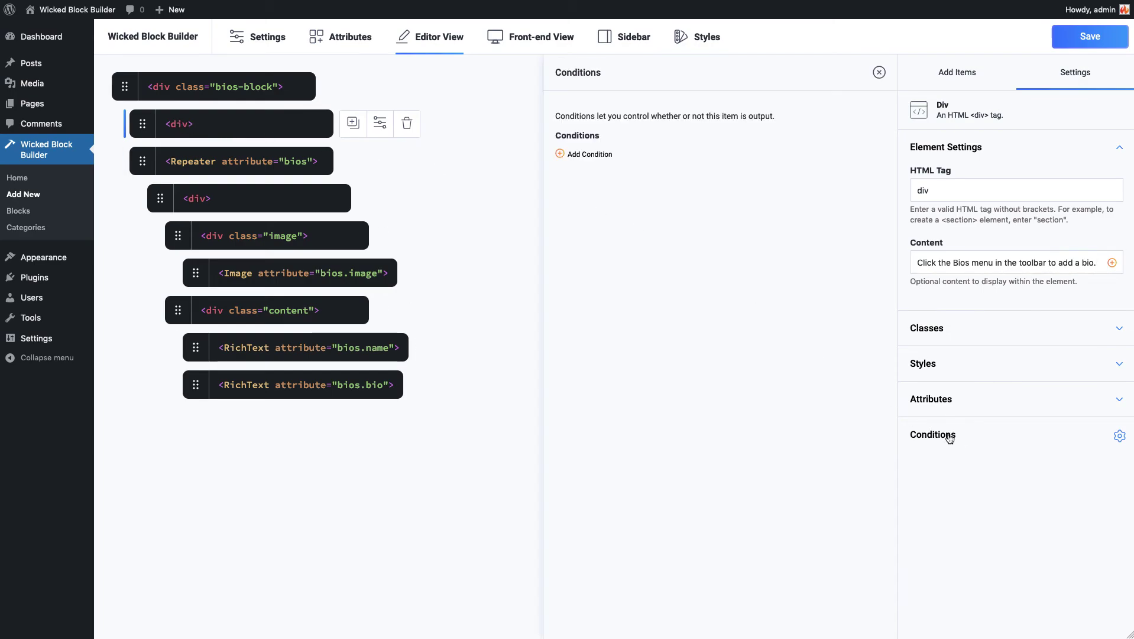
click(592, 155)
click(624, 188)
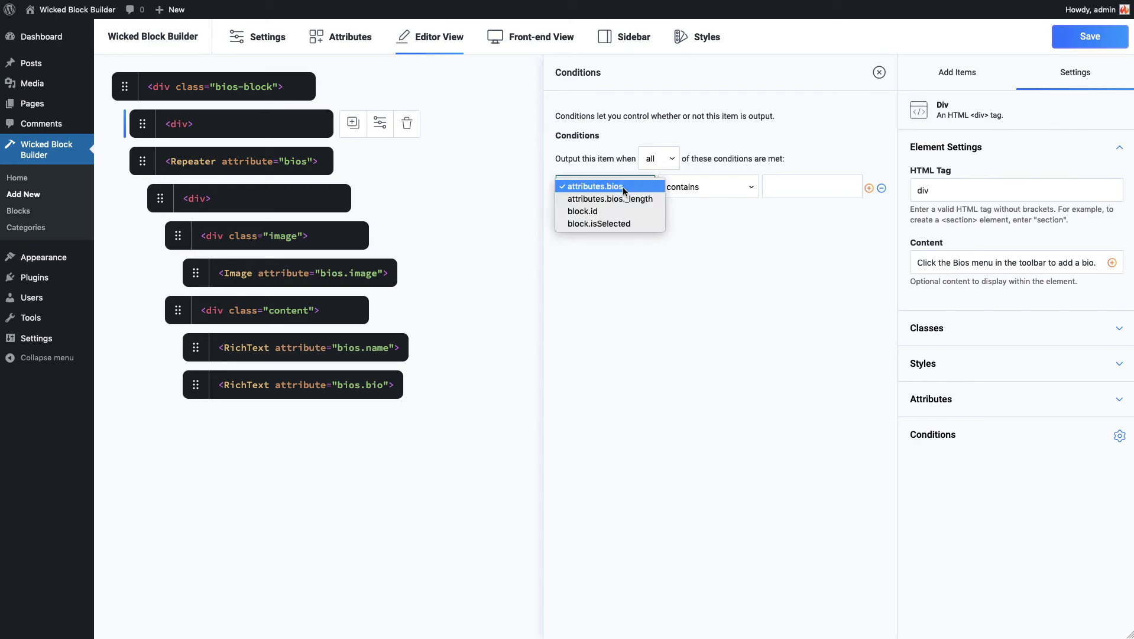
click(627, 199)
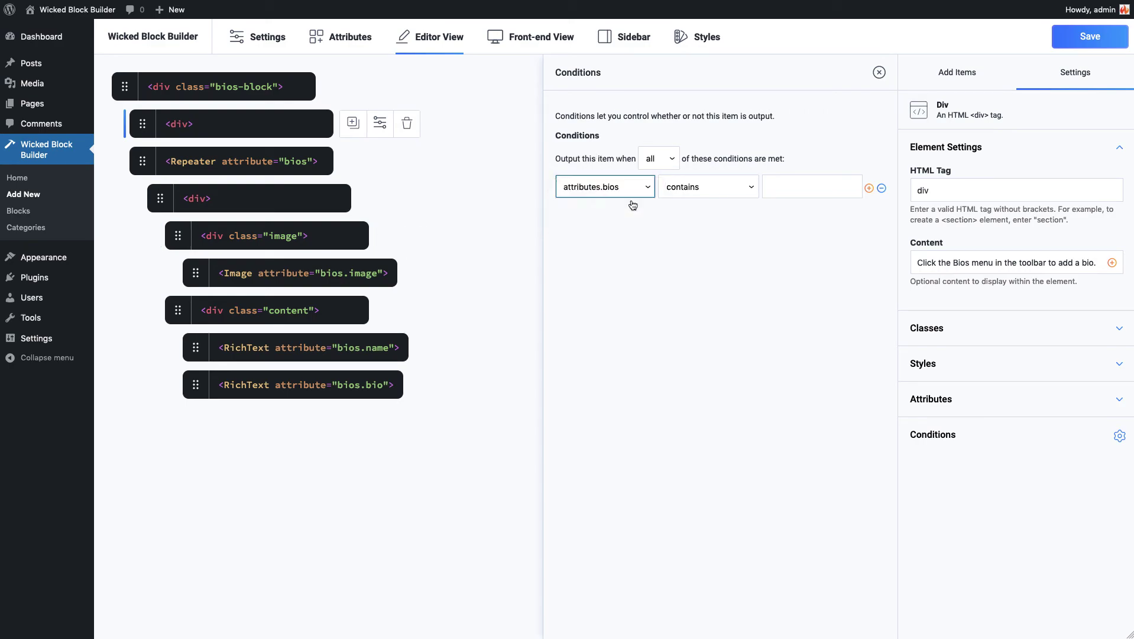
click(595, 195)
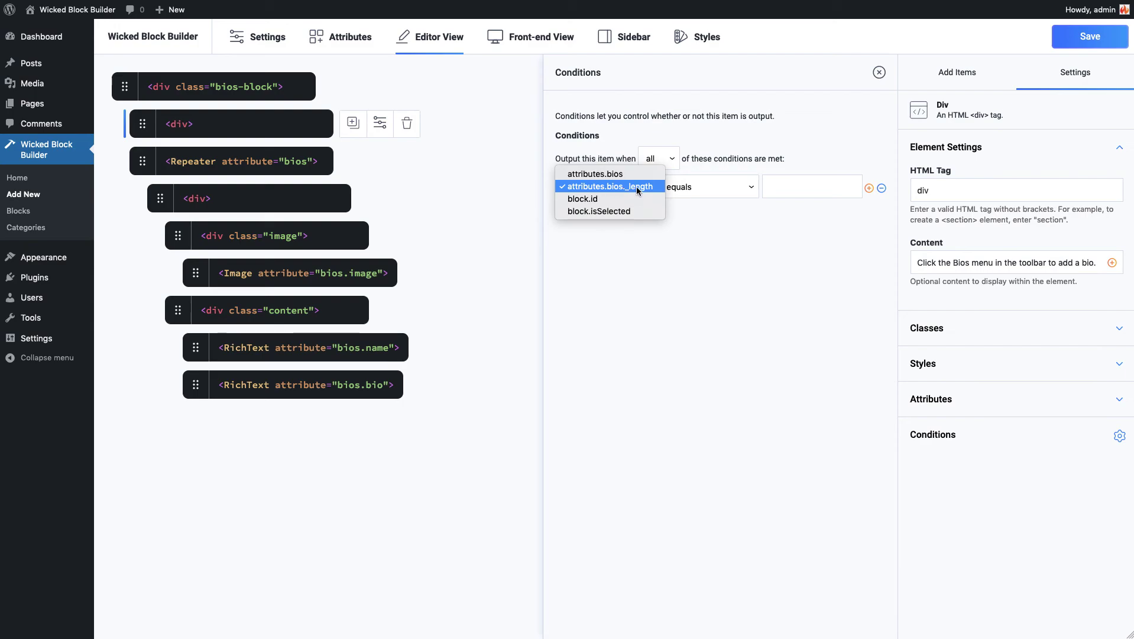
click(637, 190)
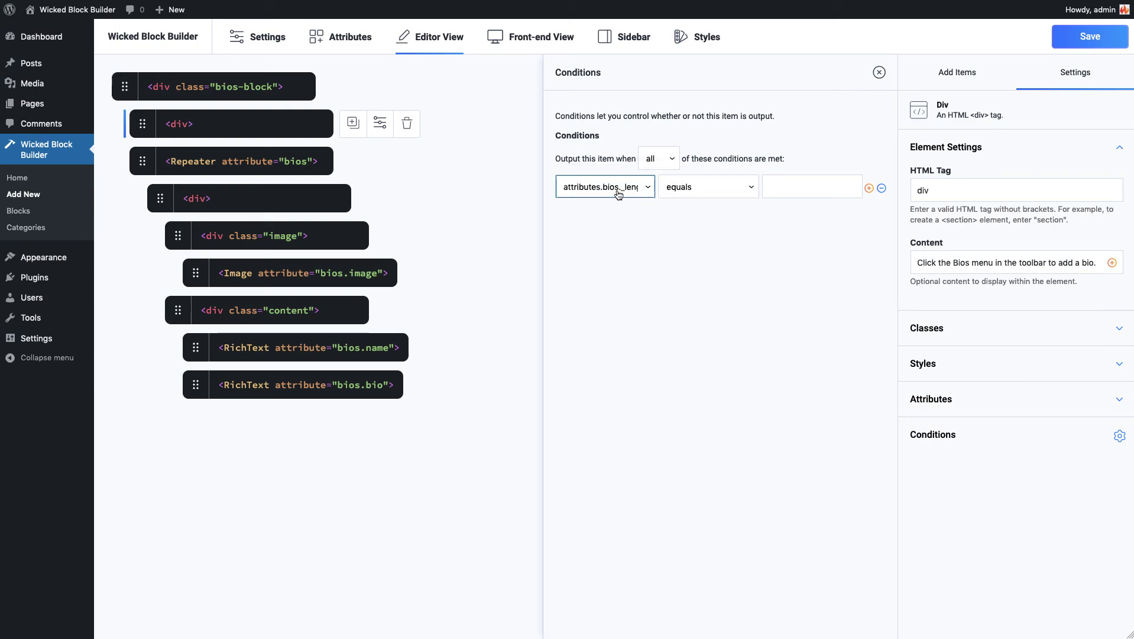
click(710, 189)
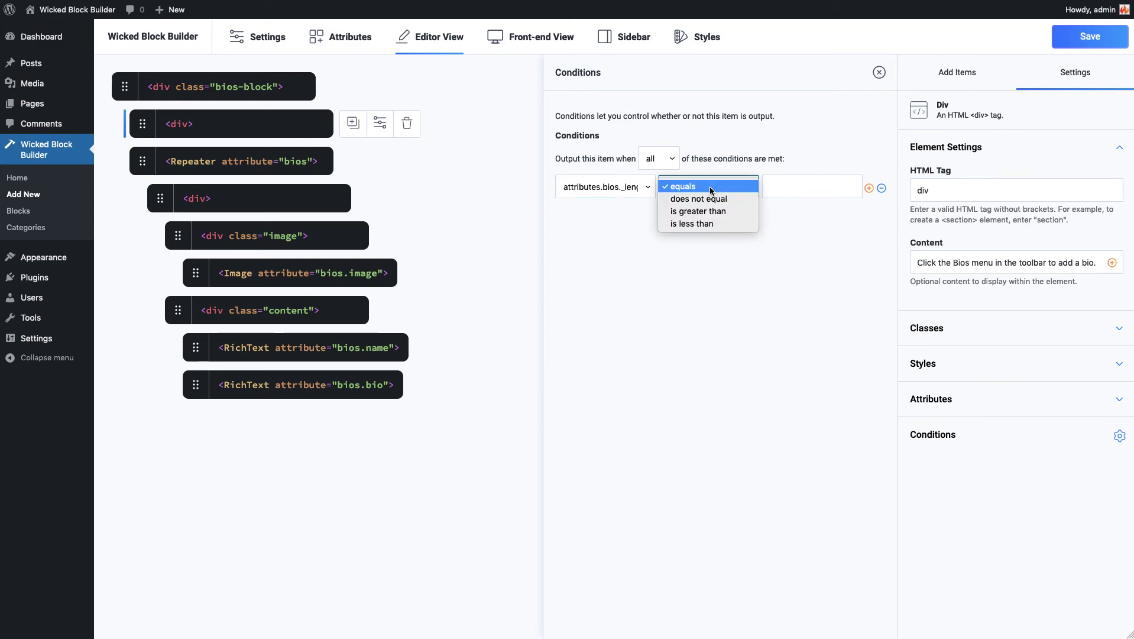
click(707, 226)
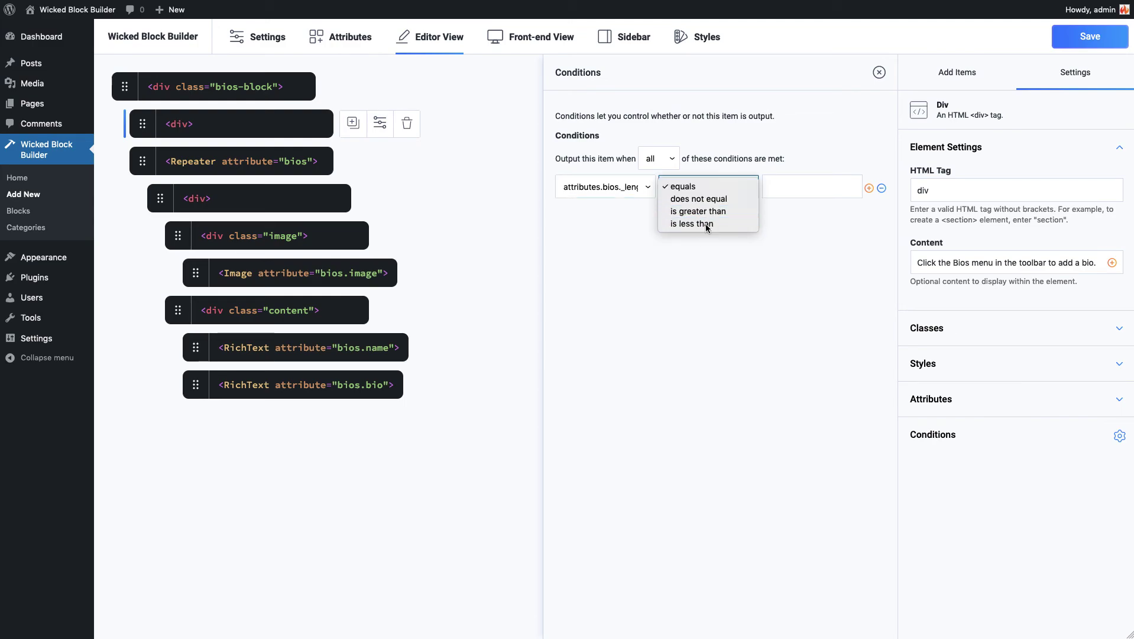
click(781, 188)
text(1)
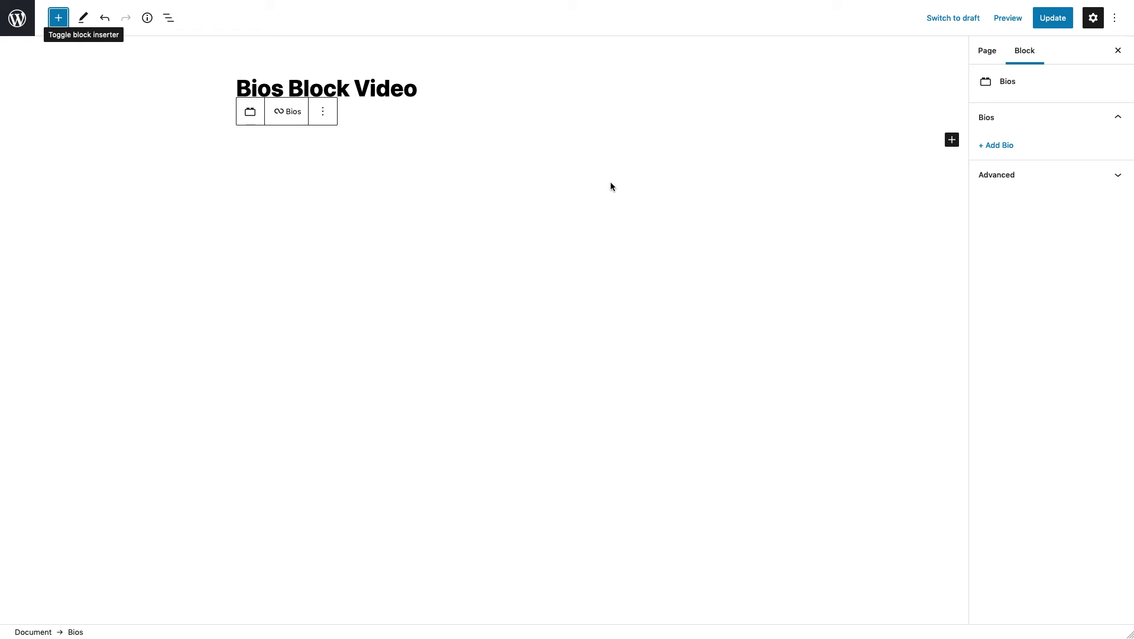
- Switch to the Bios Block Video page editor, update and reload the page, and remove its existing Bios block
click(1053, 19)
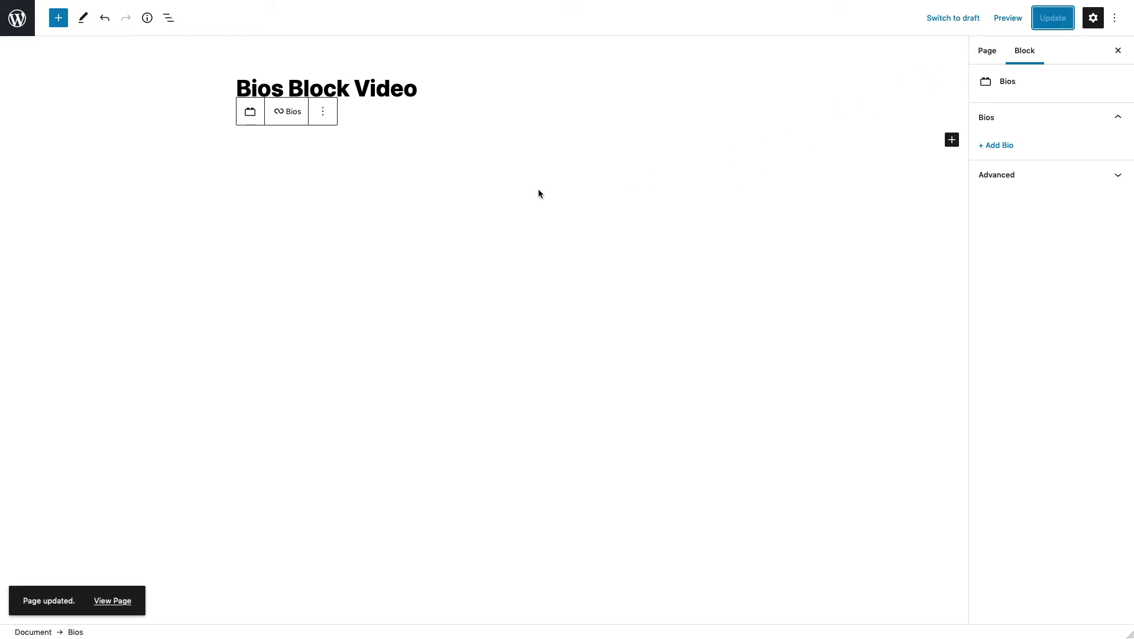
key(super+r)
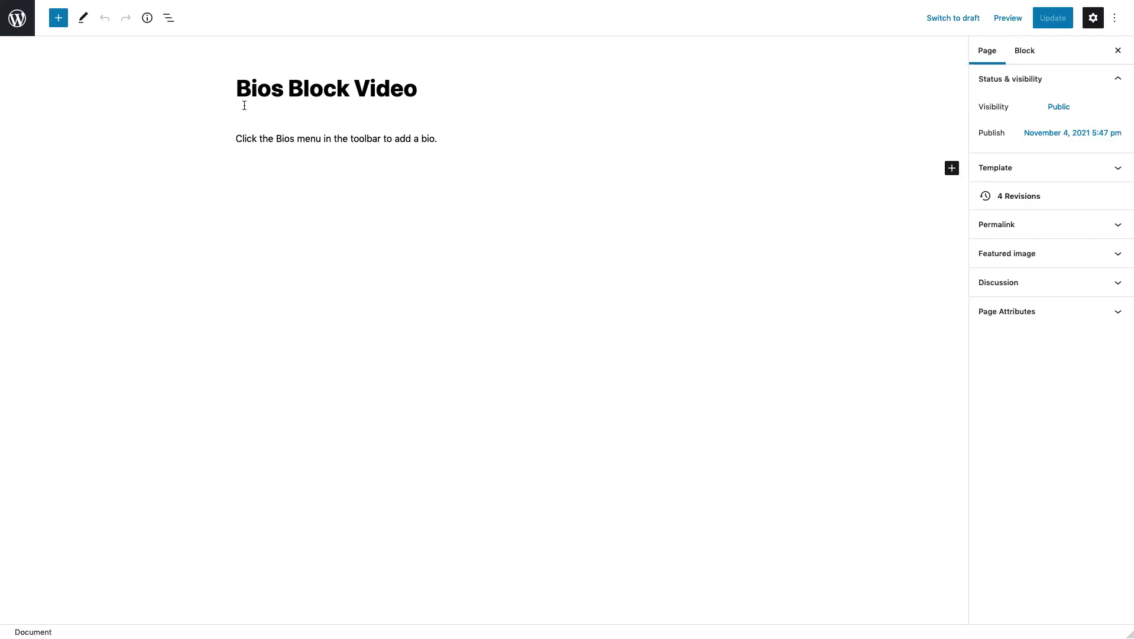
click(250, 139)
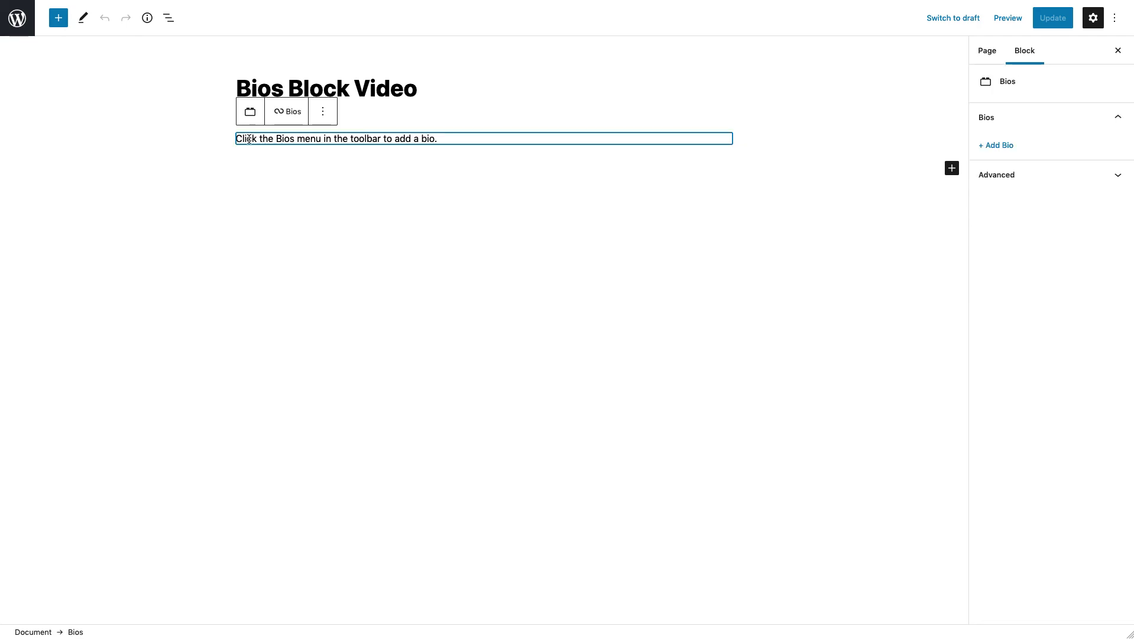
click(322, 112)
click(345, 372)
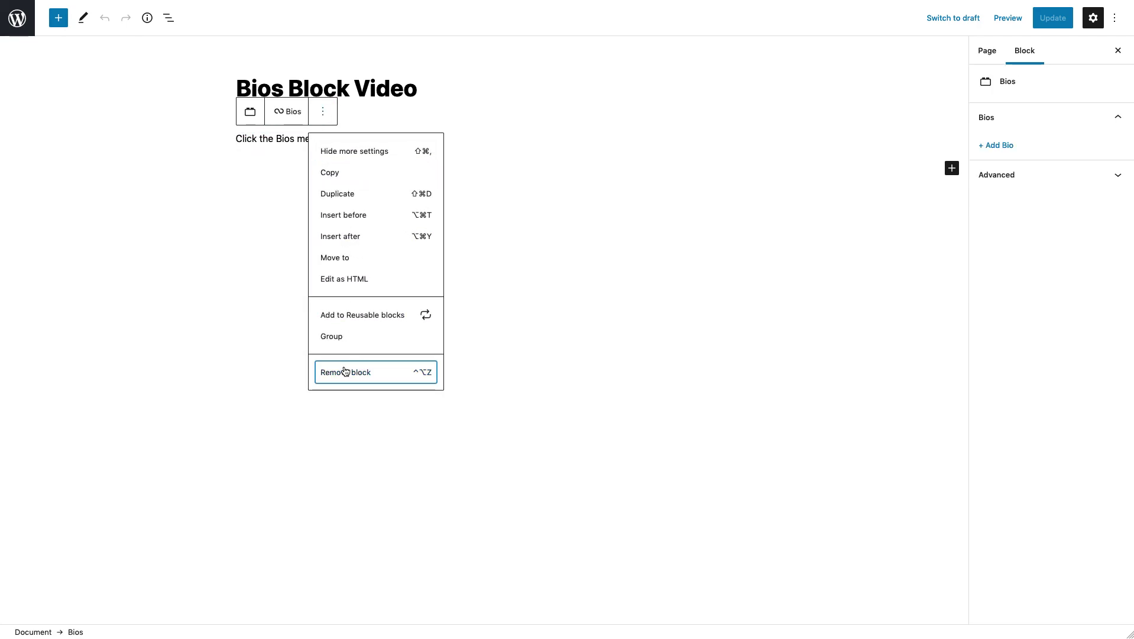
- Insert a new Bios block on the page, found by searching for "bio", and close the block inserter
click(59, 19)
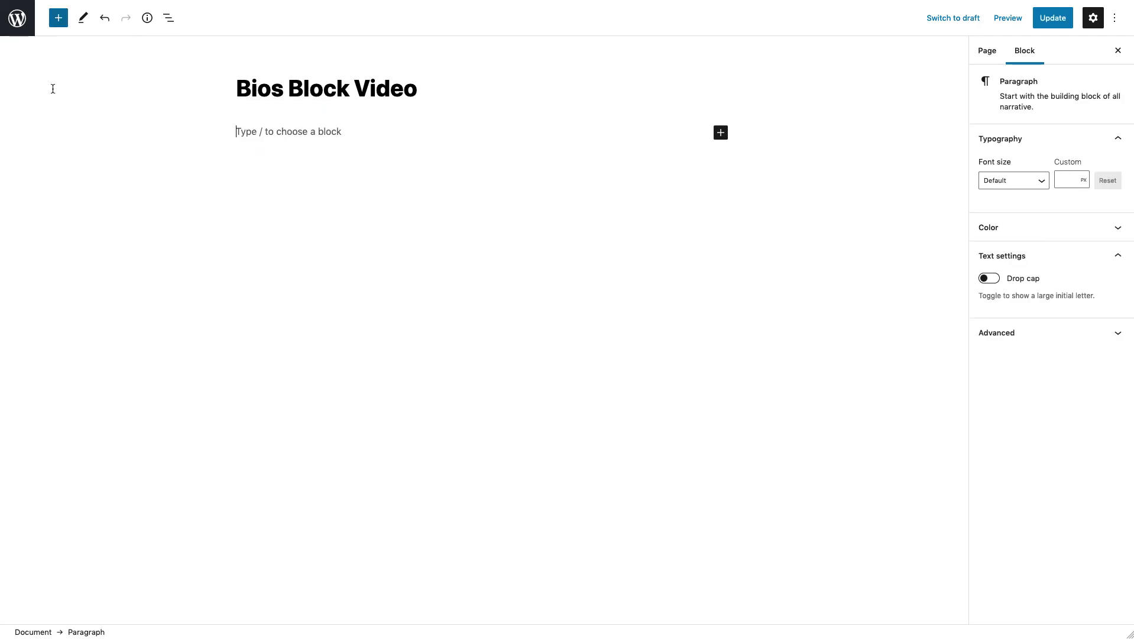
text(bio)
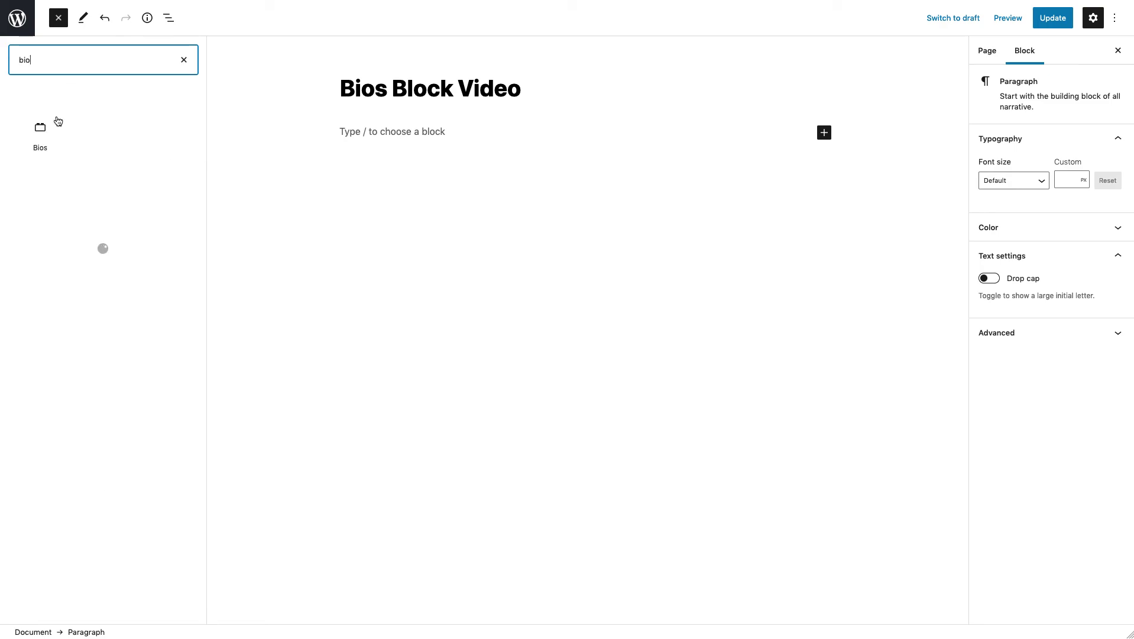
click(57, 125)
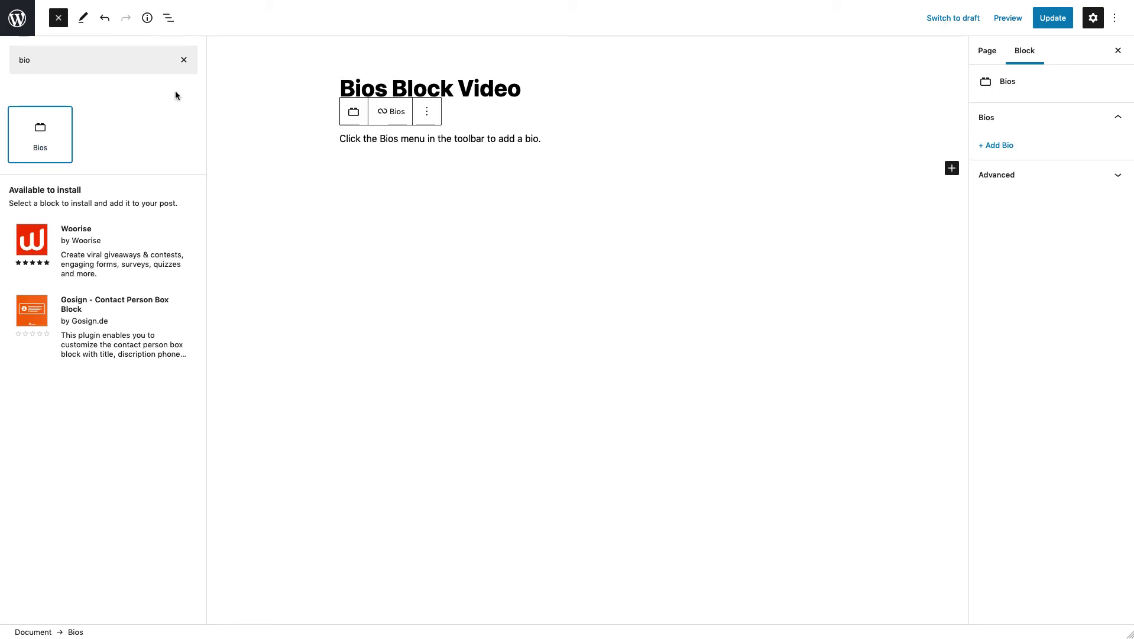
click(59, 19)
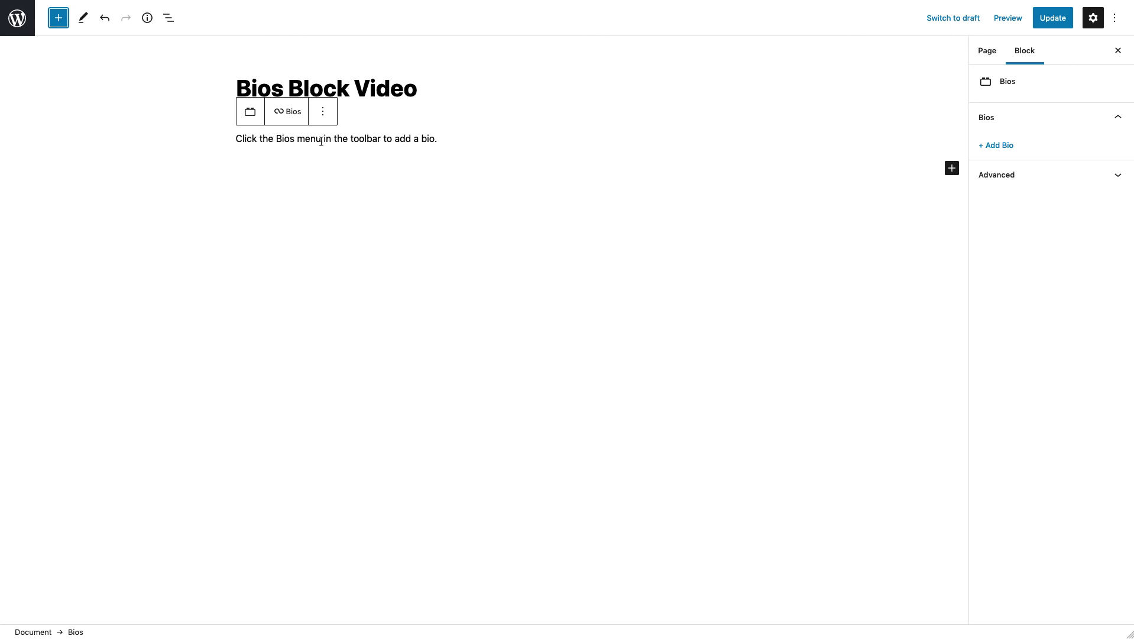
- Add one bio to the Bios block and set its image to the media library photo of the man in red glasses
click(294, 113)
click(303, 151)
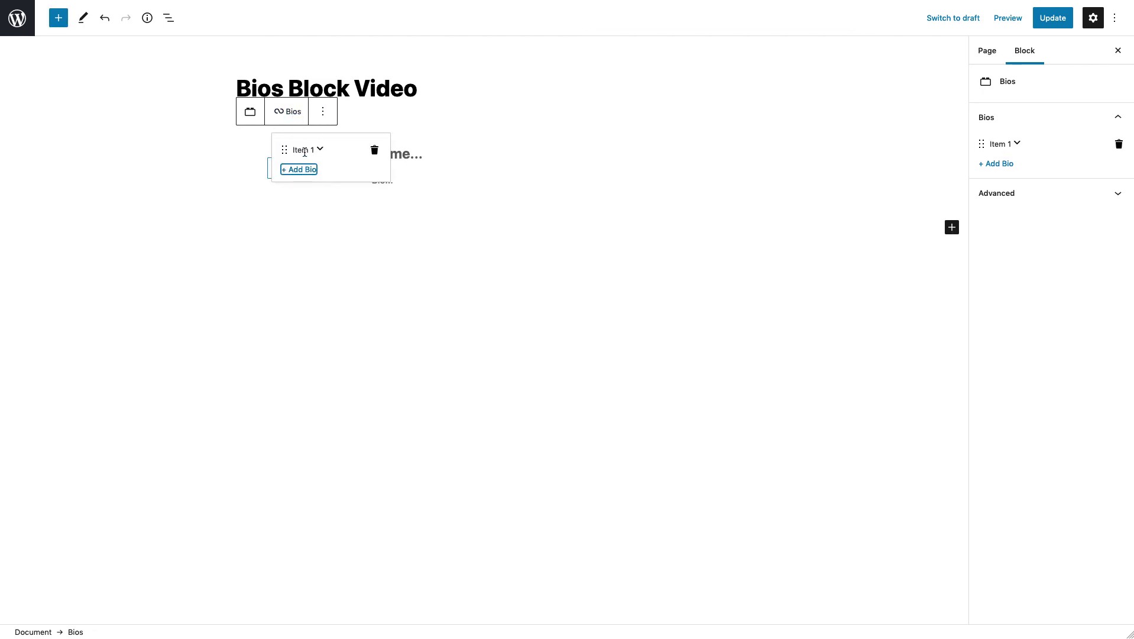
click(288, 113)
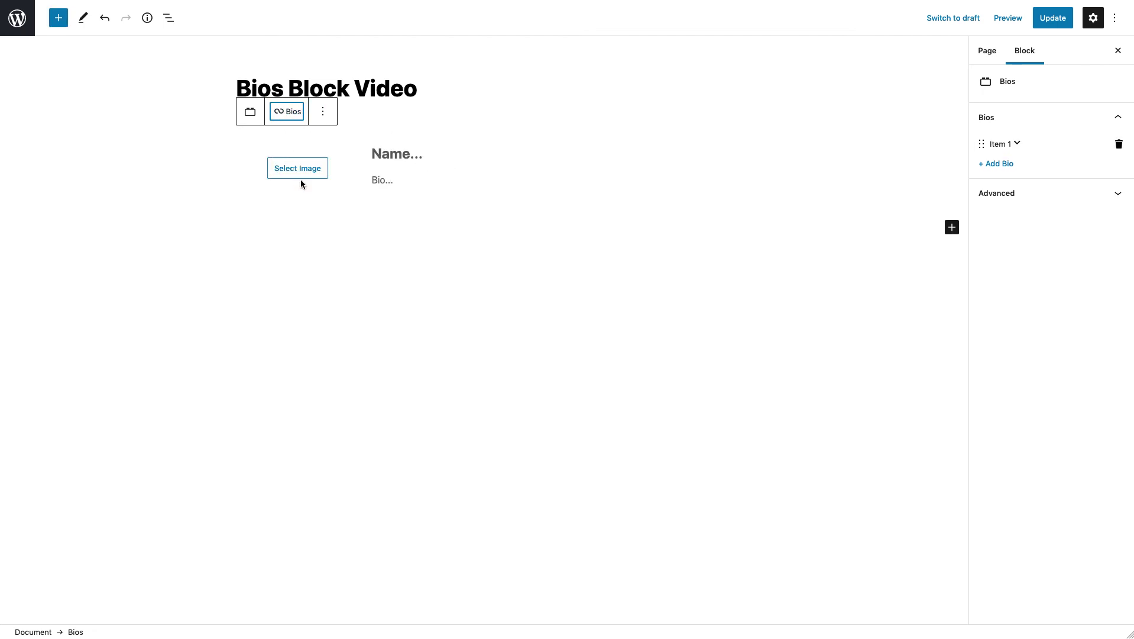
click(312, 170)
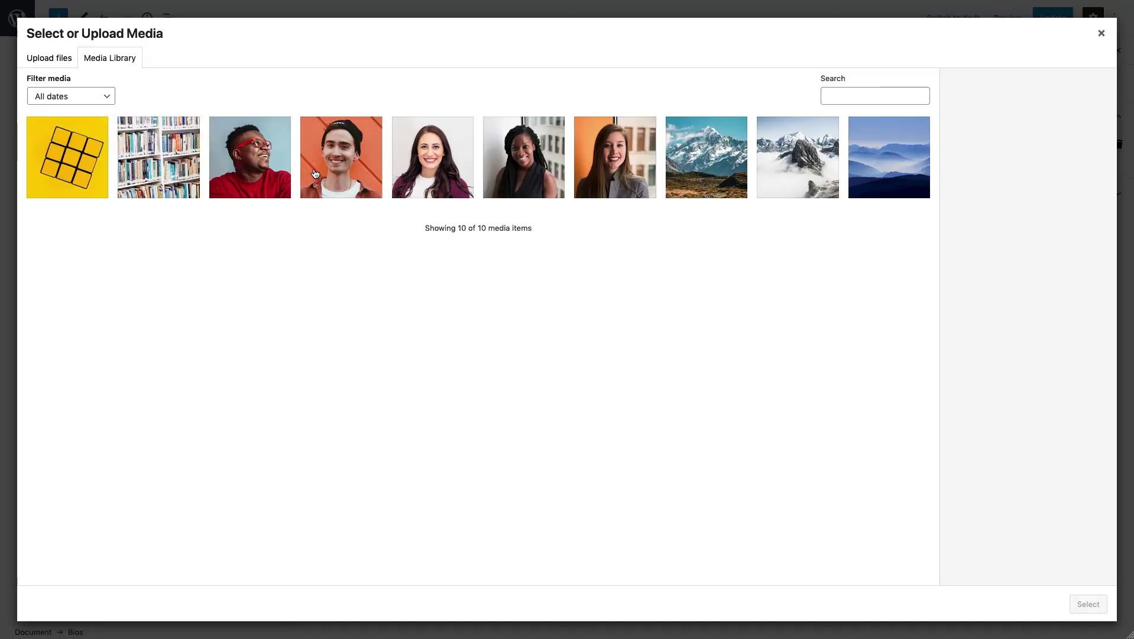
click(253, 169)
click(1087, 604)
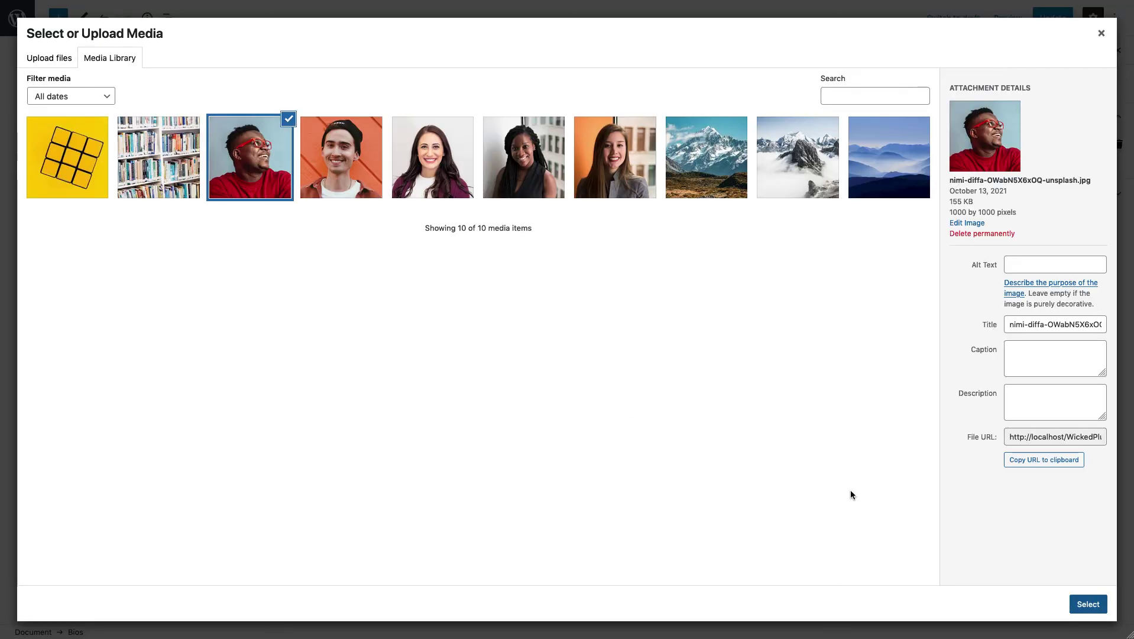
- Enter the person's name and the bio text "Bio here..." in the new bio
click(408, 153)
text(Matt)
click(398, 178)
text(Bio here...)
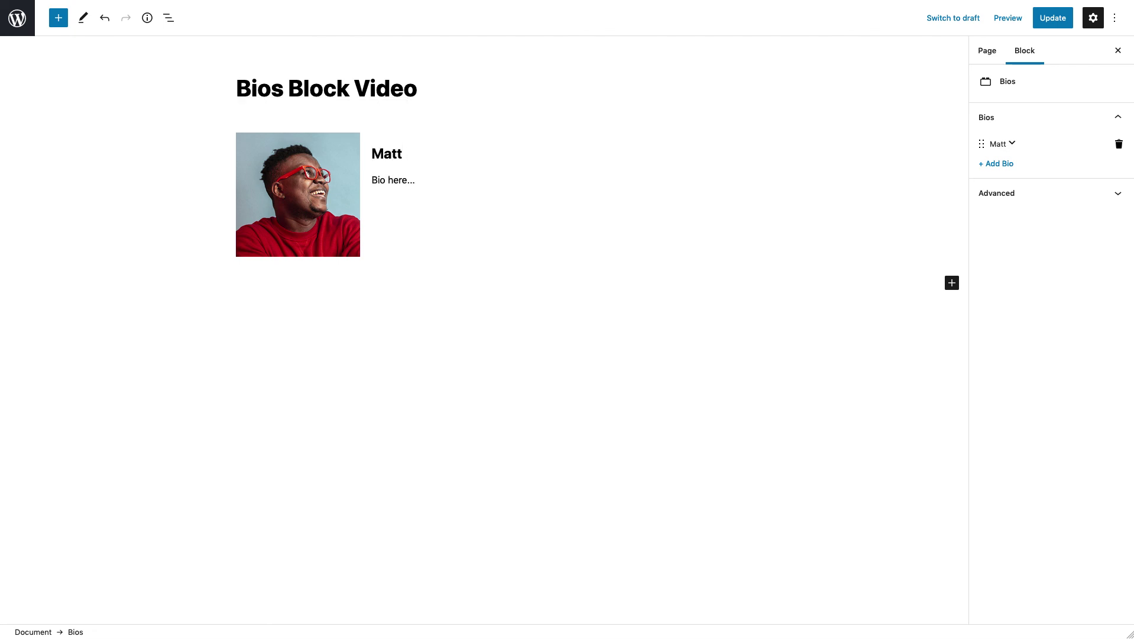